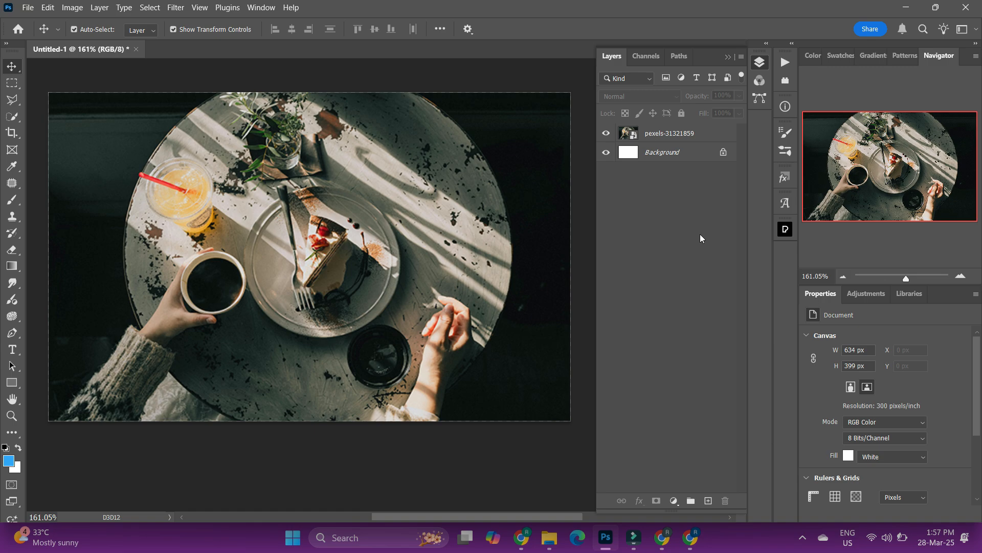
pyautogui.click(714, 134)
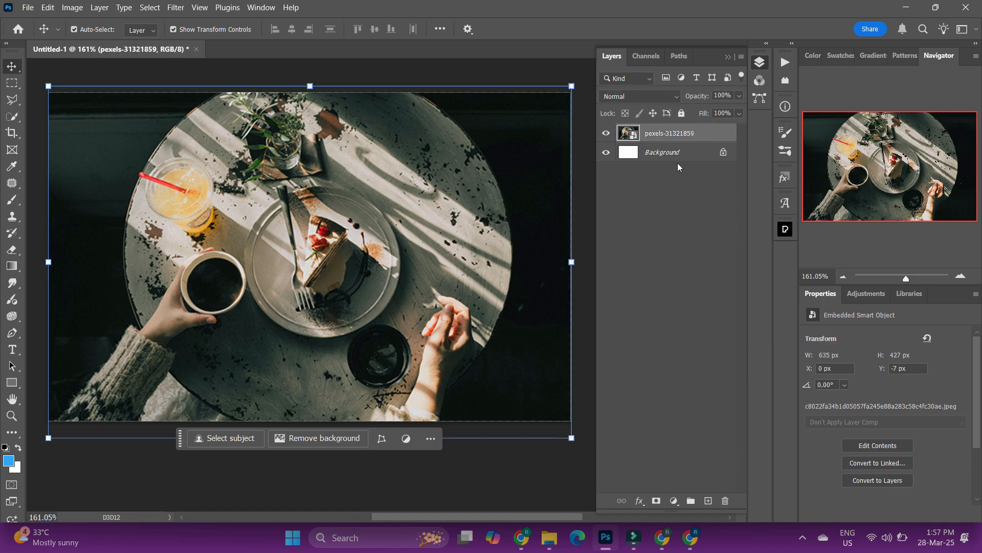
pyautogui.click(698, 280)
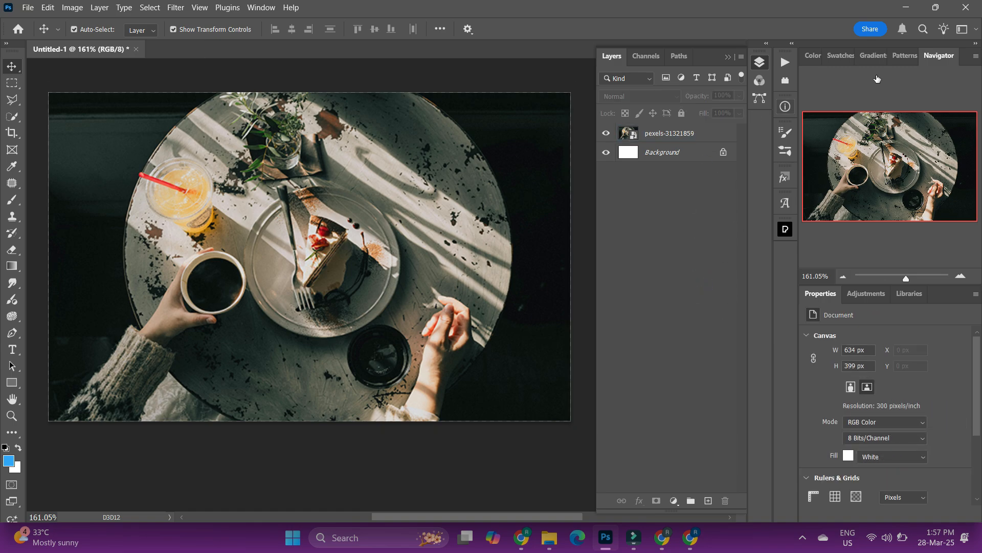
pyautogui.click(786, 63)
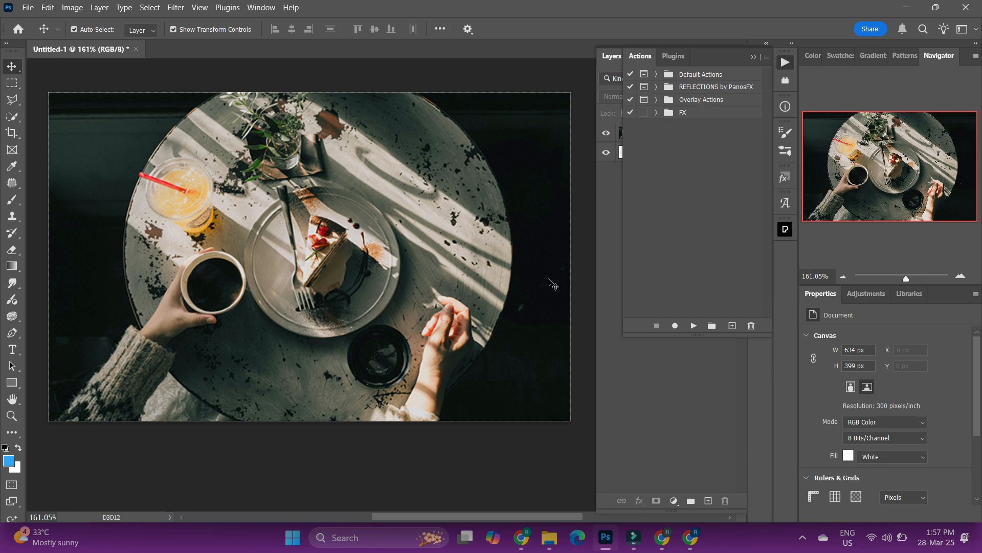
pyautogui.click(732, 325)
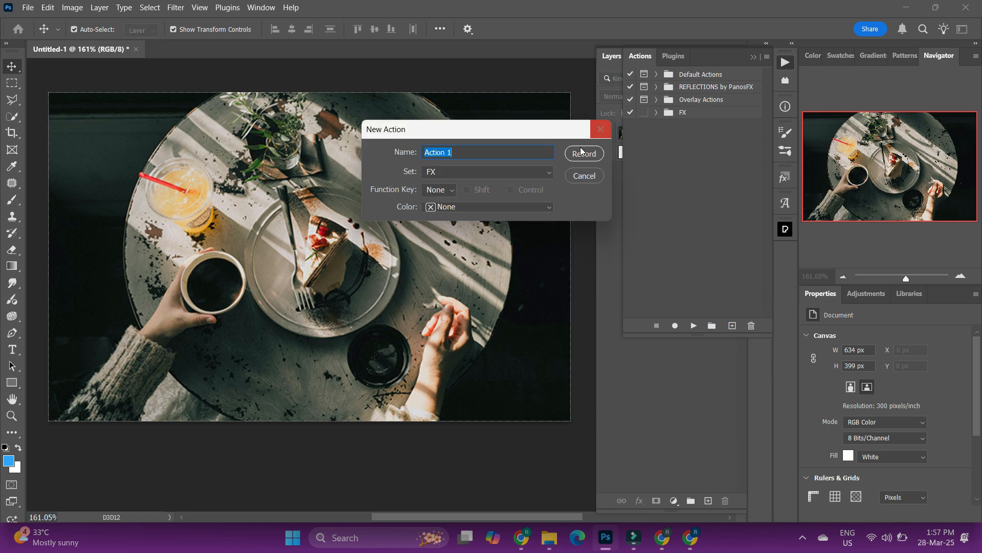
pyautogui.click(584, 176)
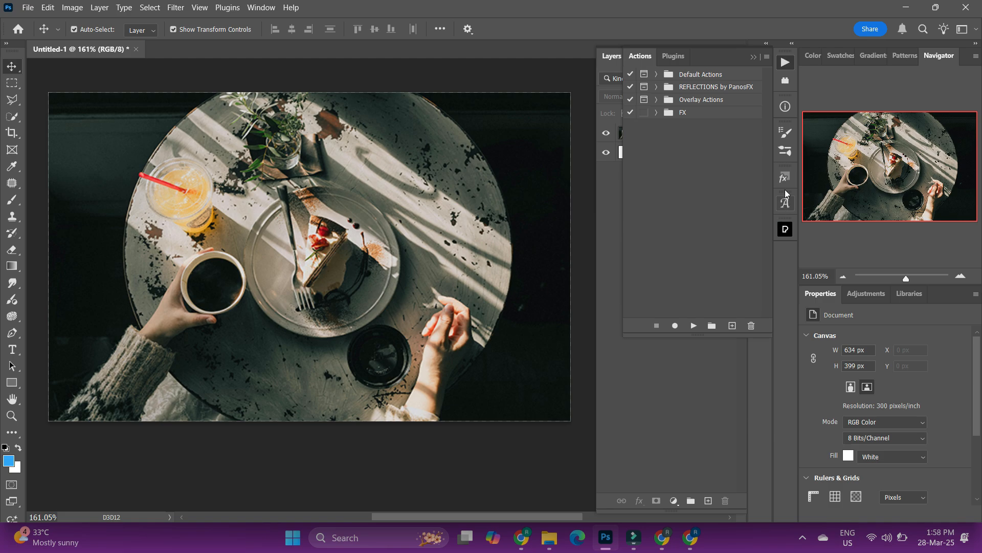
# Create a new action set named Set 1.
pyautogui.click(770, 57)
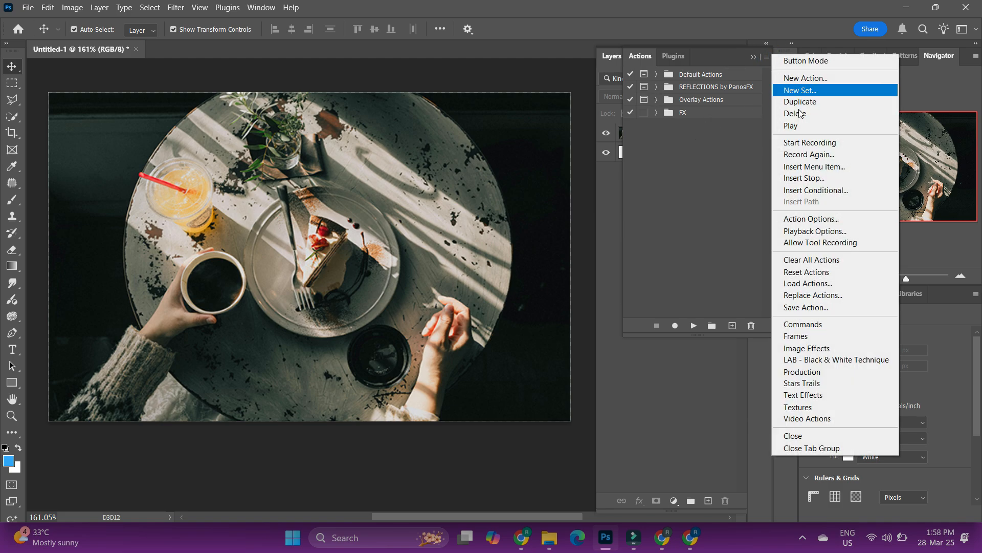
pyautogui.click(761, 149)
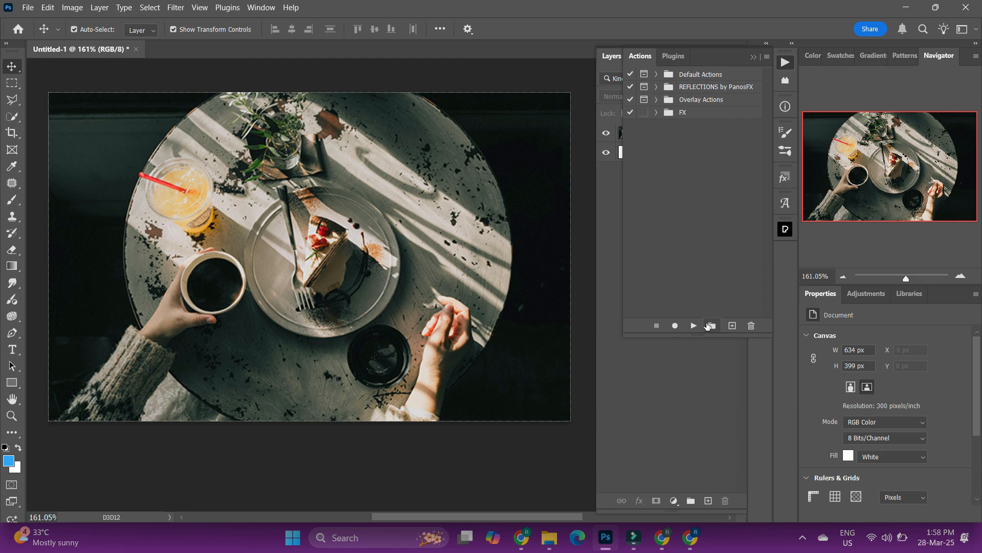
pyautogui.click(712, 326)
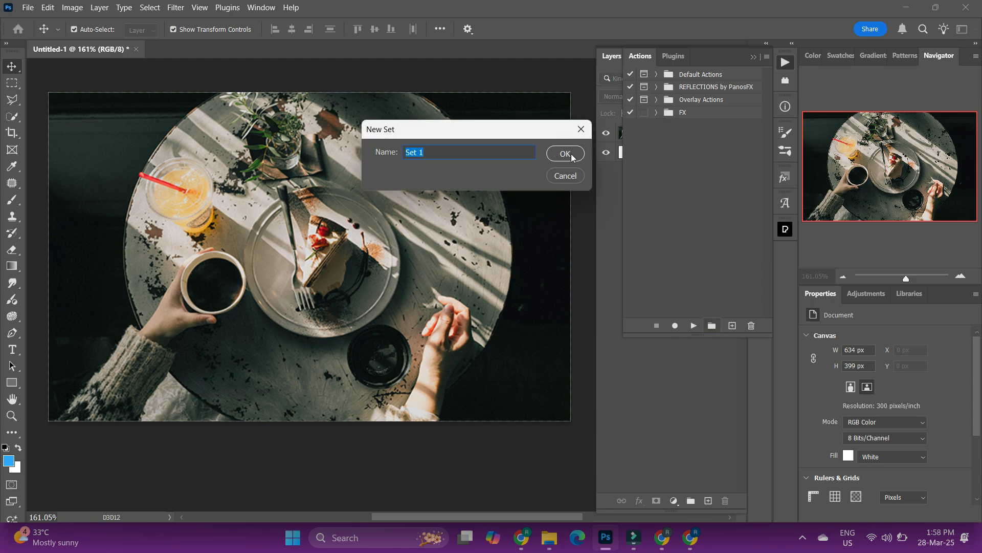
pyautogui.click(570, 153)
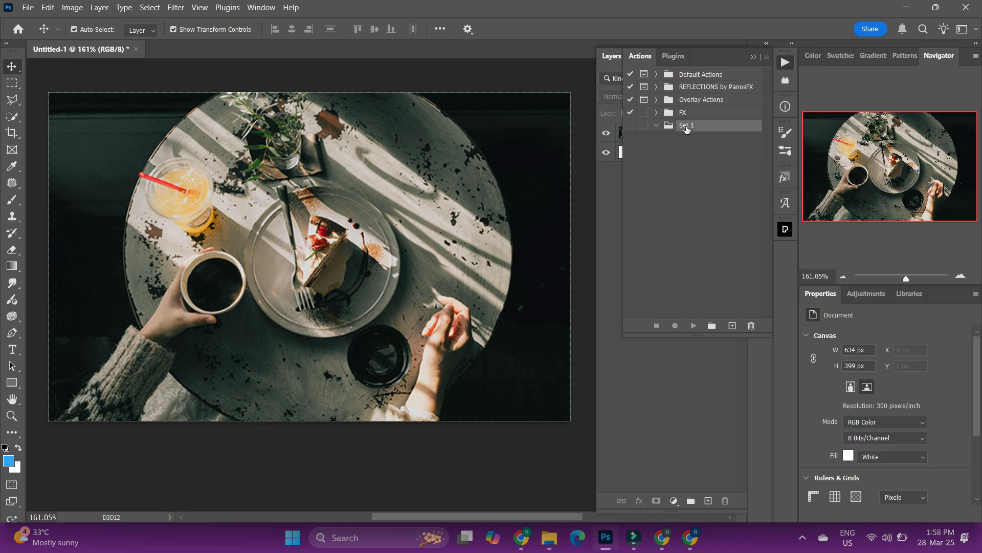
# Delete the Set 1 action set.
pyautogui.click(656, 126)
pyautogui.click(725, 125)
pyautogui.click(712, 325)
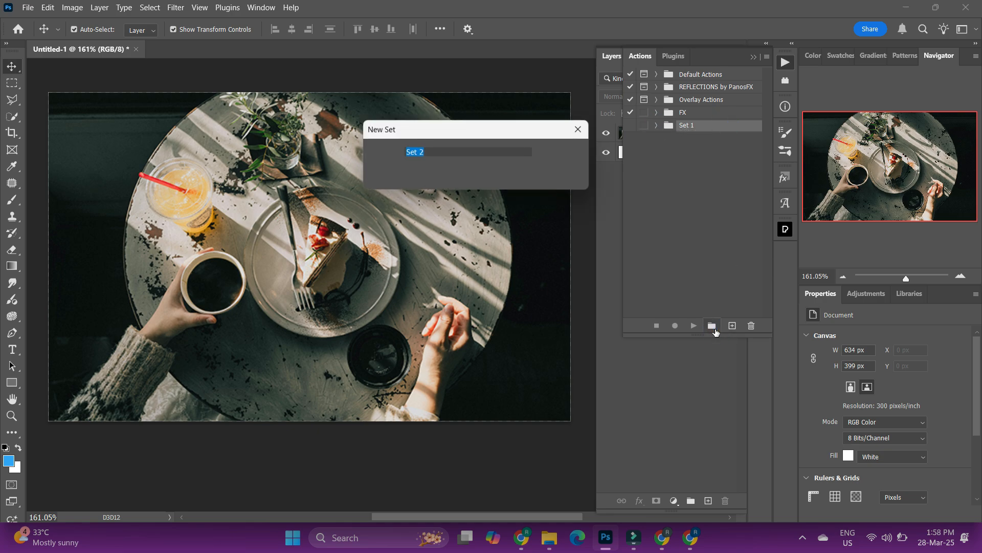
pyautogui.click(576, 175)
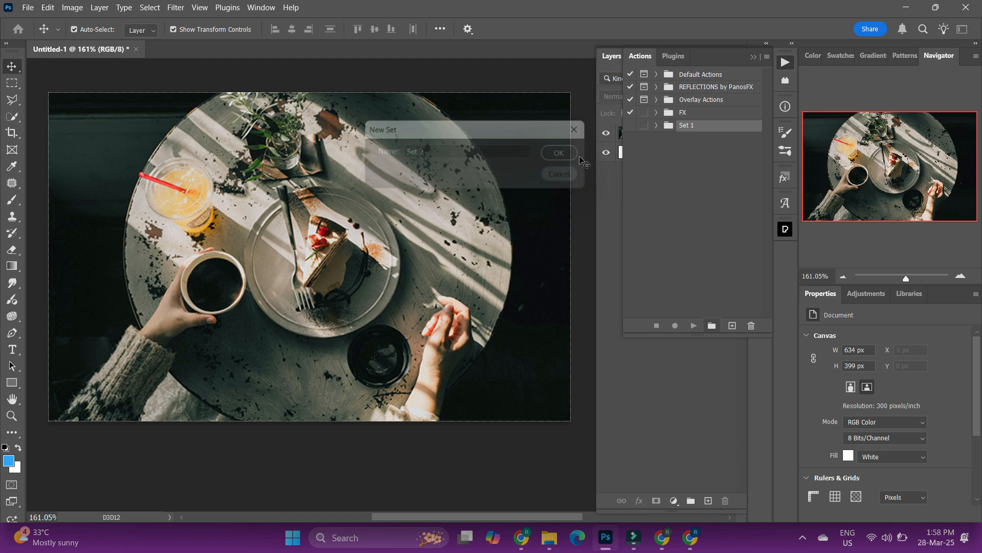
pyautogui.click(752, 322)
pyautogui.click(452, 209)
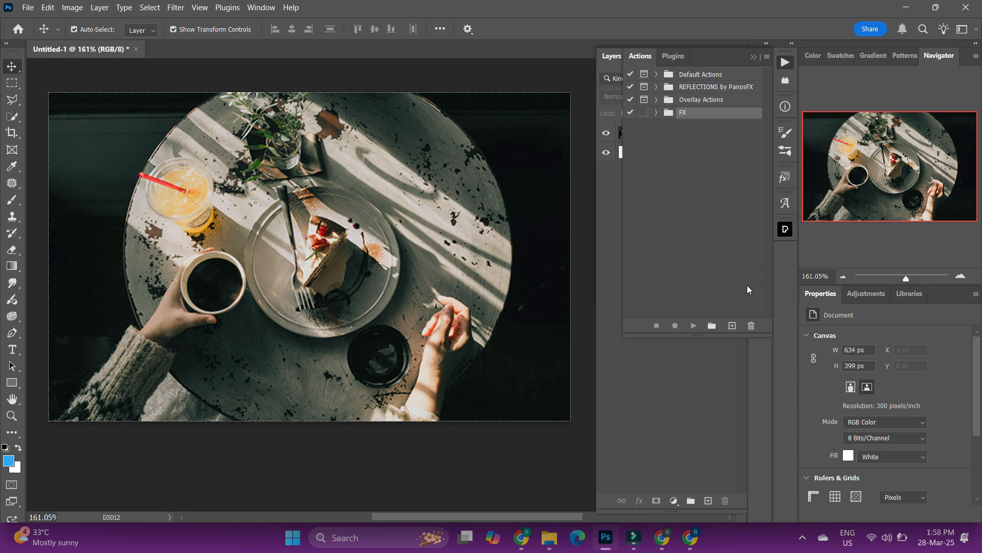
# Create a new action named A in the FX set with function key F2 and start recording it.
pyautogui.click(732, 325)
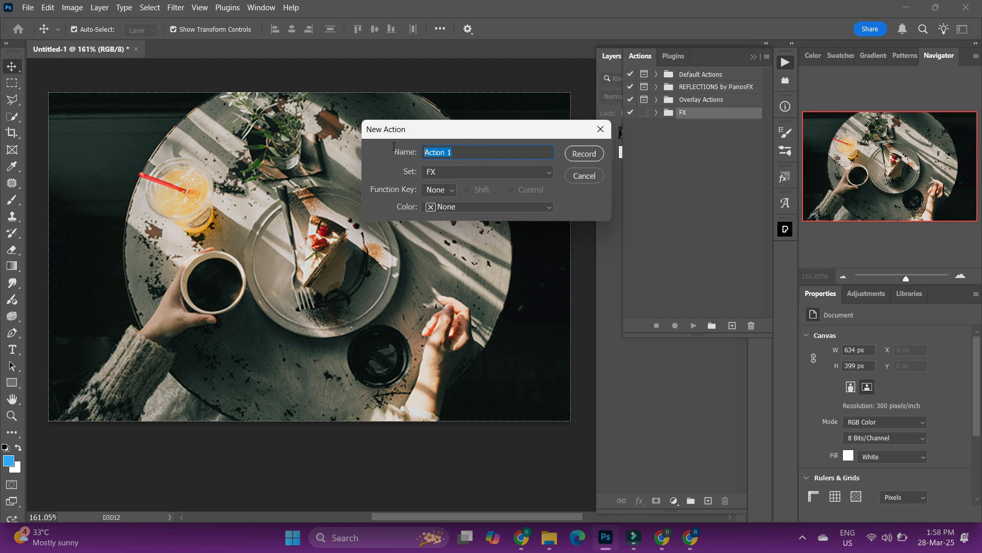
pyautogui.write('A')
pyautogui.click(445, 193)
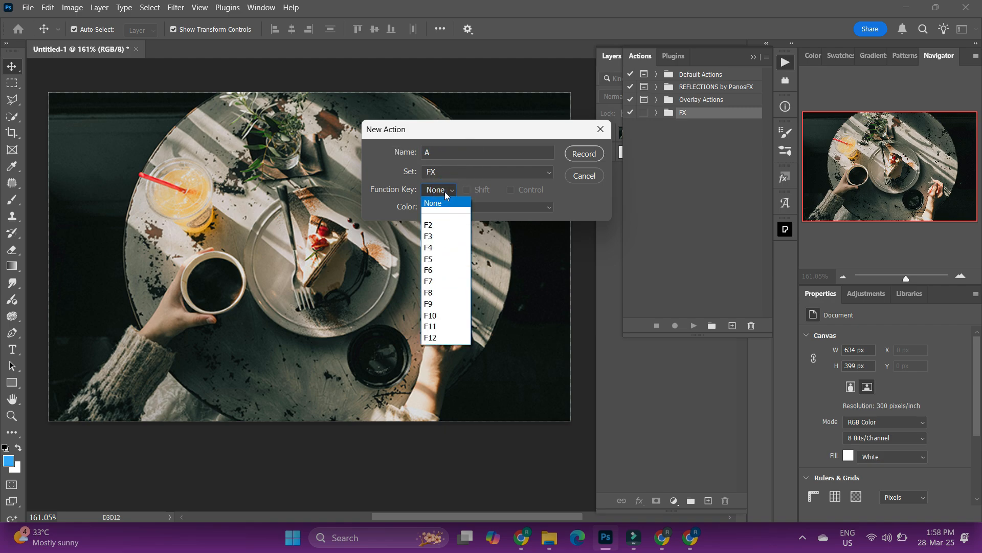
pyautogui.click(448, 227)
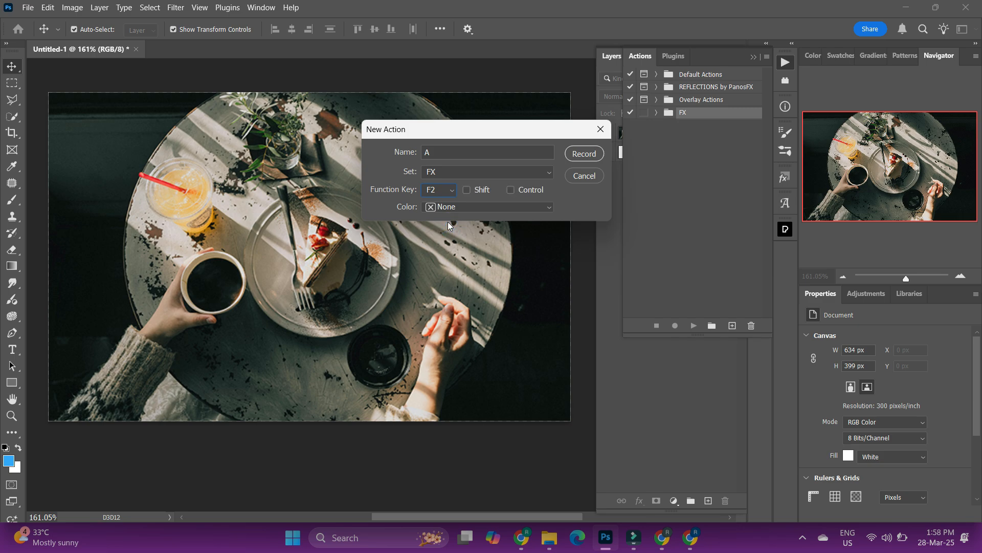
pyautogui.click(598, 153)
pyautogui.click(478, 210)
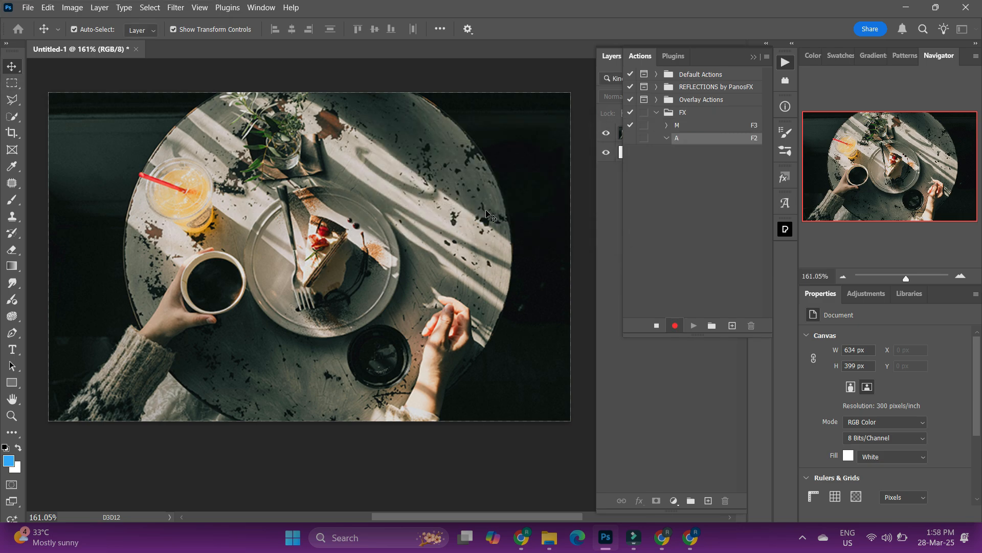
pyautogui.click(753, 59)
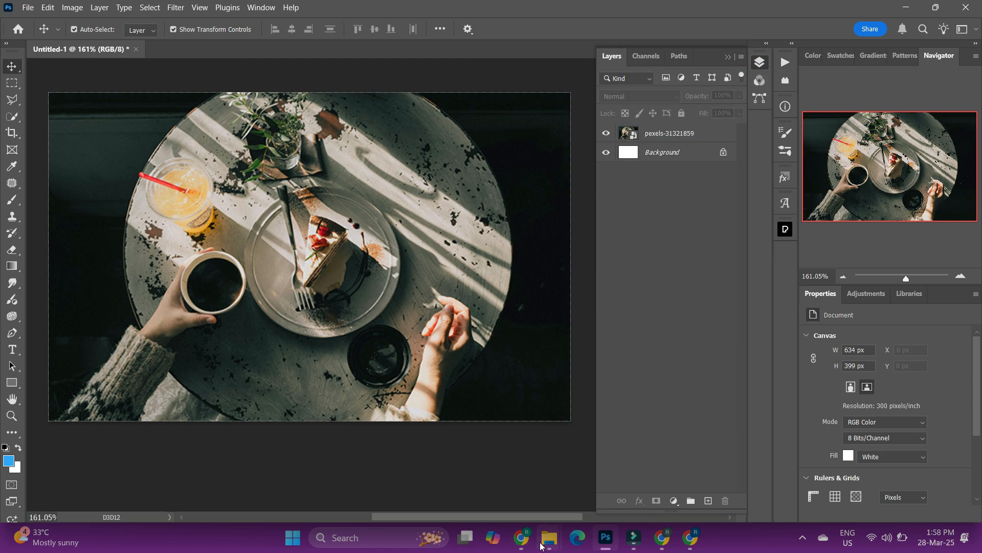
# Place the Magic logo image from the Downloads folder onto the canvas.
pyautogui.moveTo(541, 545)
pyautogui.click(547, 499)
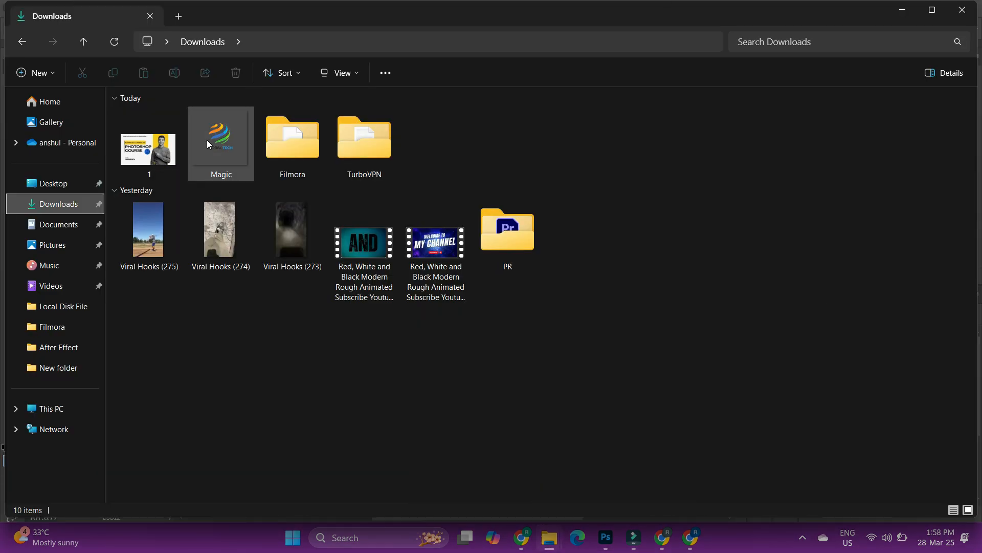
pyautogui.moveTo(207, 139); pyautogui.dragTo(299, 319)
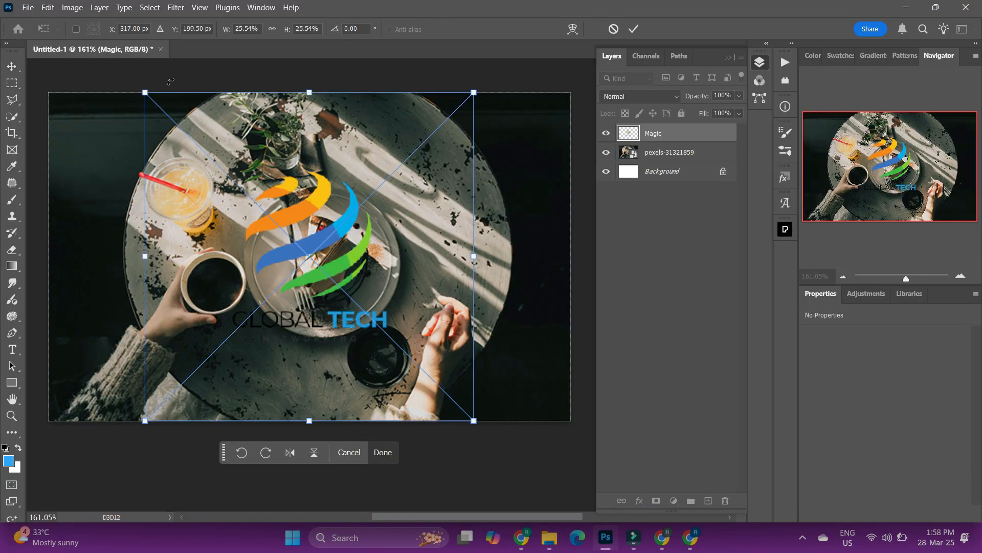
# Scale the logo down to about 8.5% and move it to the photo's top-left corner.
pyautogui.moveTo(145, 91); pyautogui.dragTo(364, 311)
pyautogui.moveTo(408, 364); pyautogui.dragTo(91, 138)
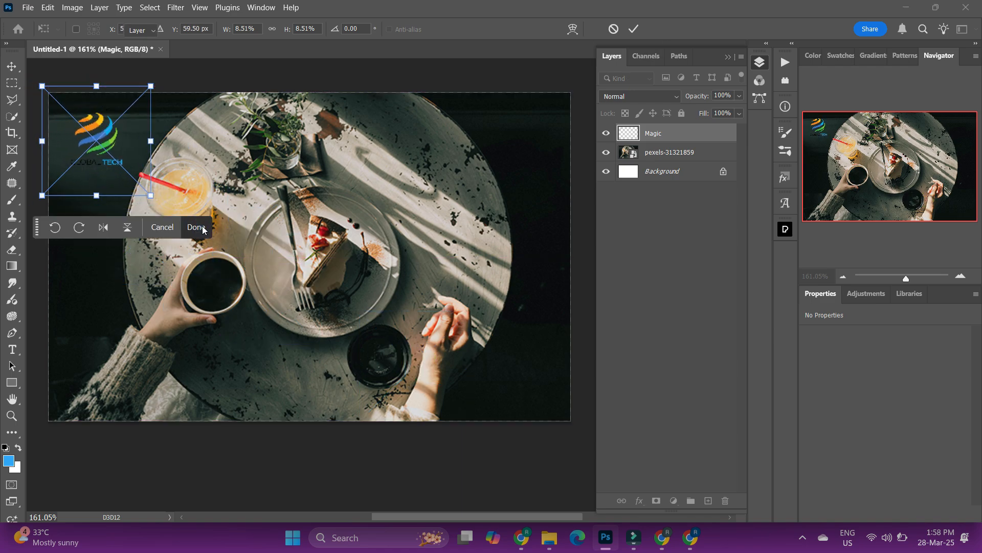
pyautogui.click(196, 227)
# Align the logo layer to the canvas's left and top edges.
pyautogui.click(375, 72)
pyautogui.click(97, 149)
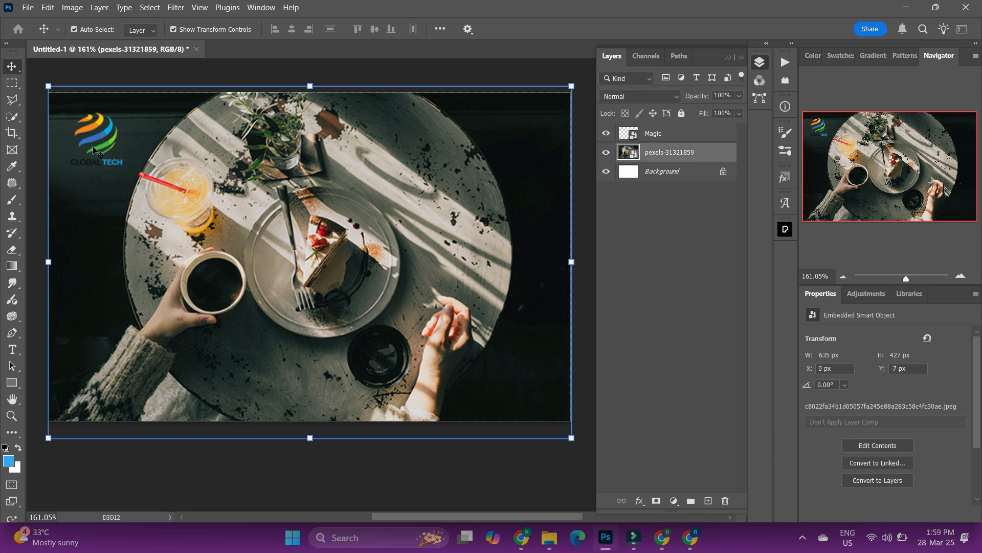
pyautogui.click(97, 145)
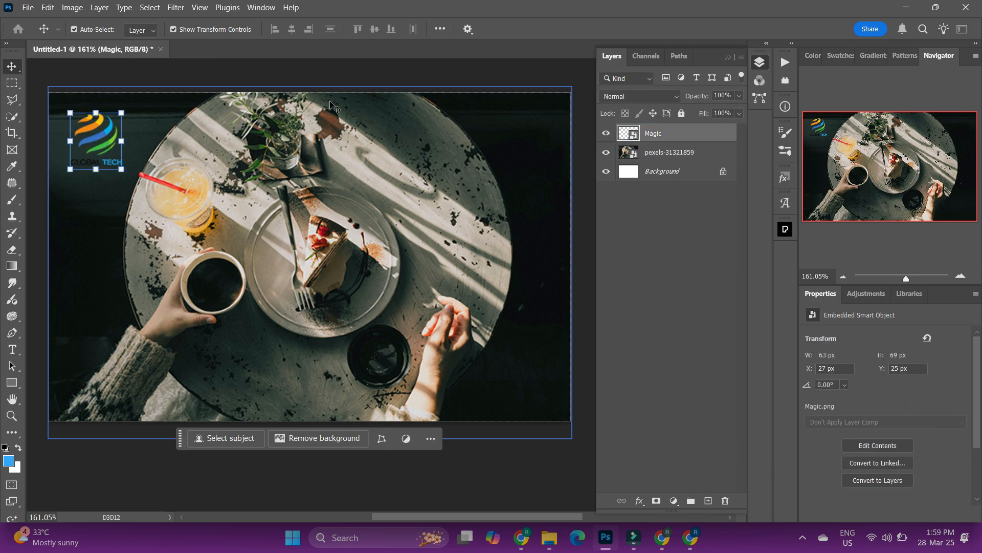
pyautogui.click(440, 30)
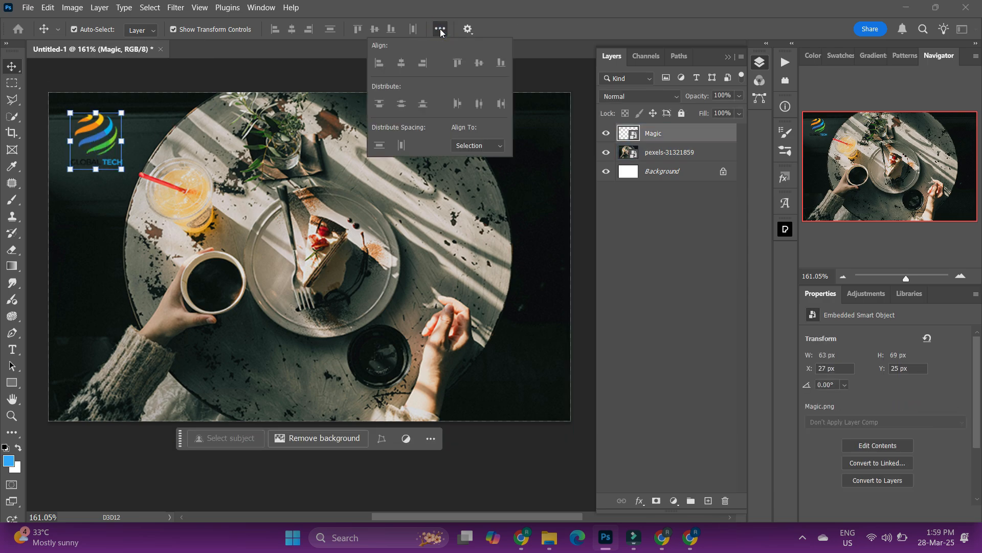
pyautogui.click(477, 145)
pyautogui.click(477, 169)
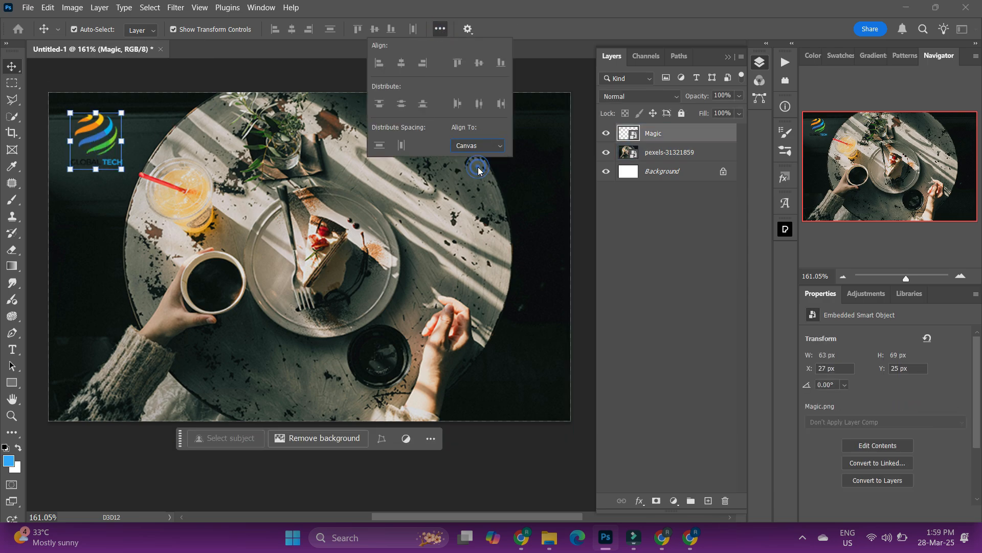
pyautogui.click(382, 65)
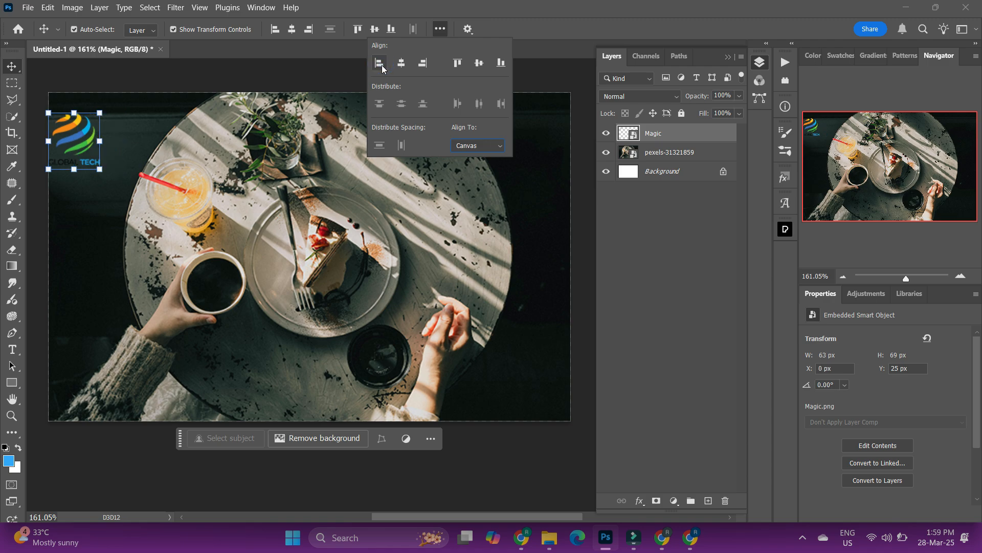
pyautogui.click(457, 63)
# Nudge the logo right and down to X 12 px, Y 11 px.
pyautogui.click(549, 67)
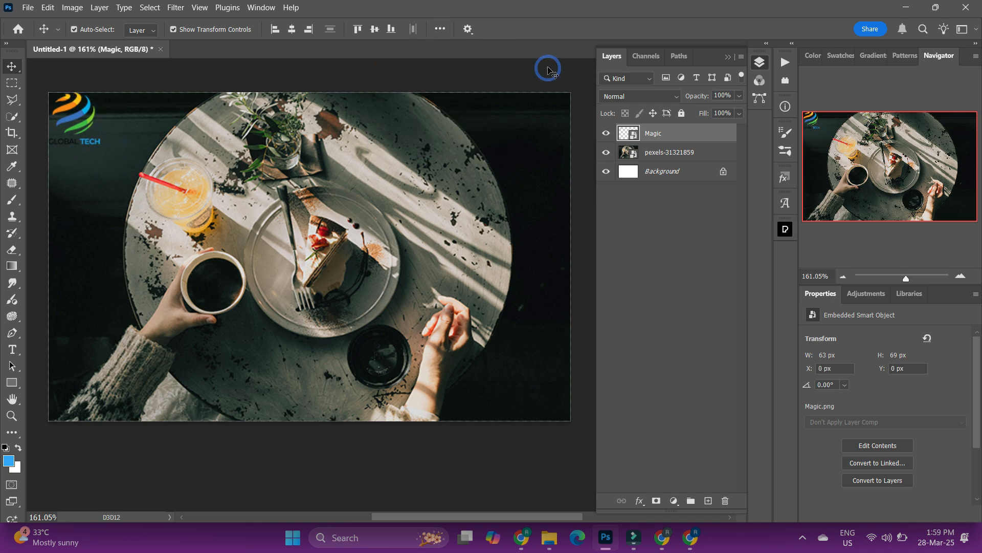
pyautogui.click(117, 110)
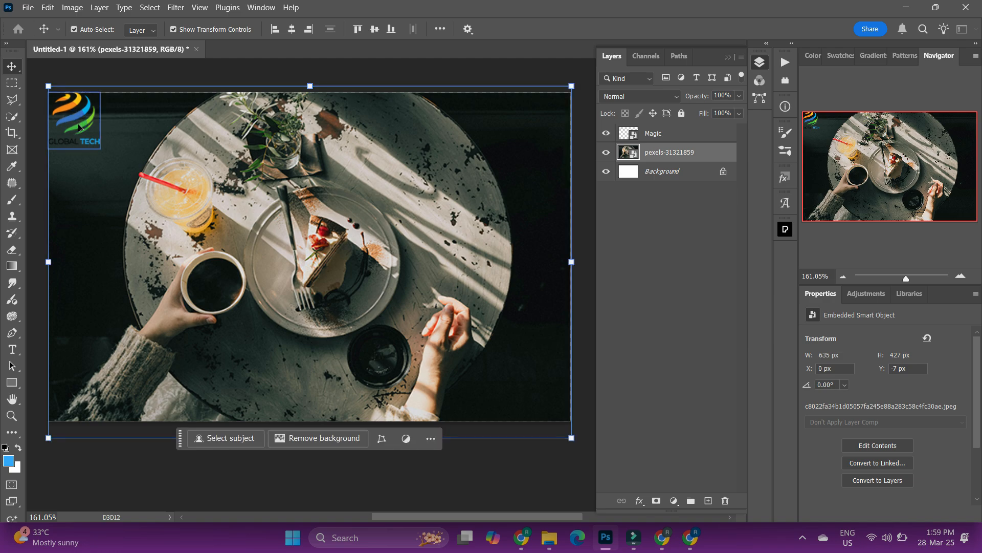
pyautogui.click(82, 129)
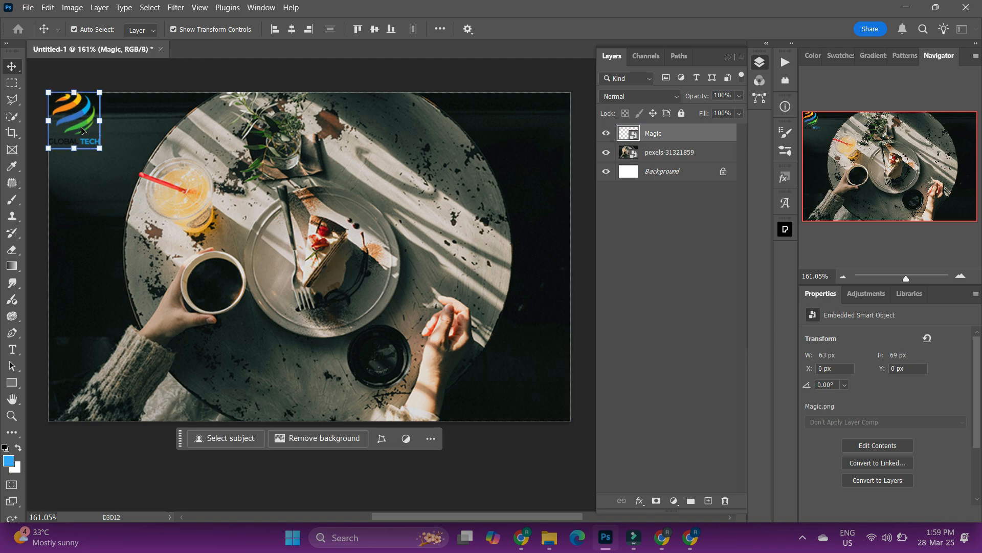
pyautogui.press('Right')
pyautogui.press('Right')
pyautogui.press('Right')
pyautogui.press('Right')
pyautogui.press('Right')
pyautogui.press('Right')
pyautogui.press('Right')
pyautogui.press('Right')
pyautogui.press('Right')
pyautogui.press('Right')
pyautogui.press('Right')
pyautogui.press('Right')
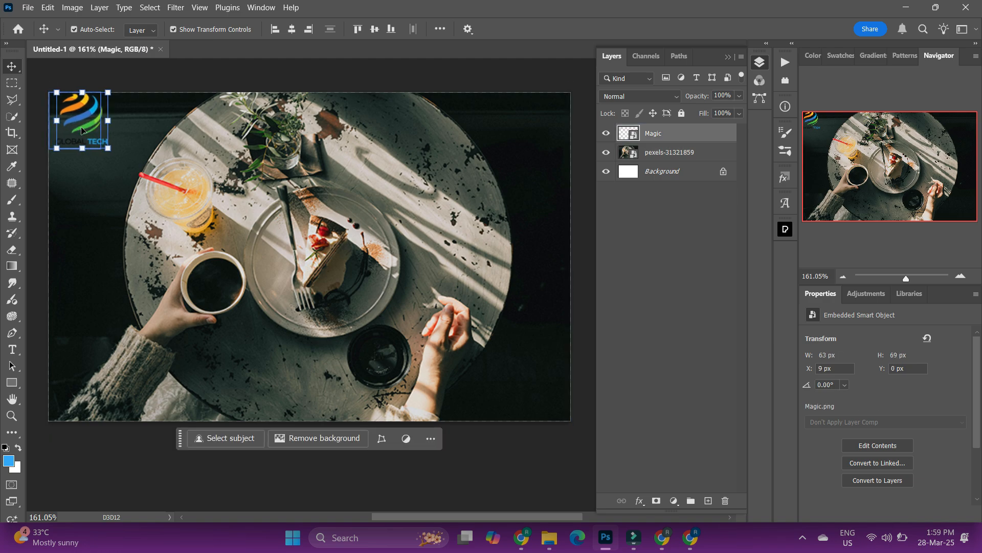
pyautogui.press('Down')
pyautogui.press('Down')
pyautogui.press('Down')
pyautogui.press('Down')
pyautogui.press('Down')
pyautogui.press('Down')
pyautogui.press('Down')
pyautogui.press('Down')
pyautogui.press('Down')
pyautogui.press('Down')
pyautogui.press('Down')
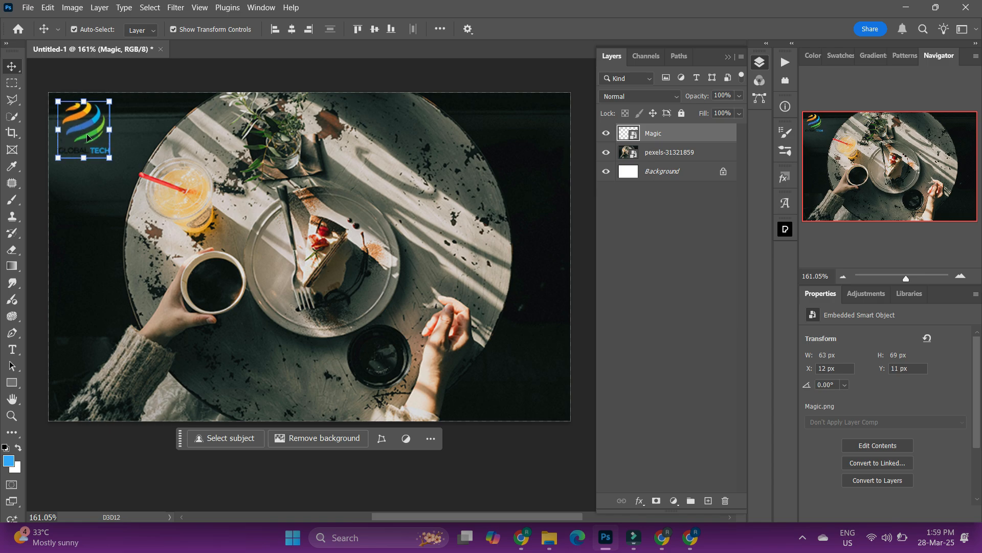
# Deselect the layer and stop recording the action.
pyautogui.click(573, 261)
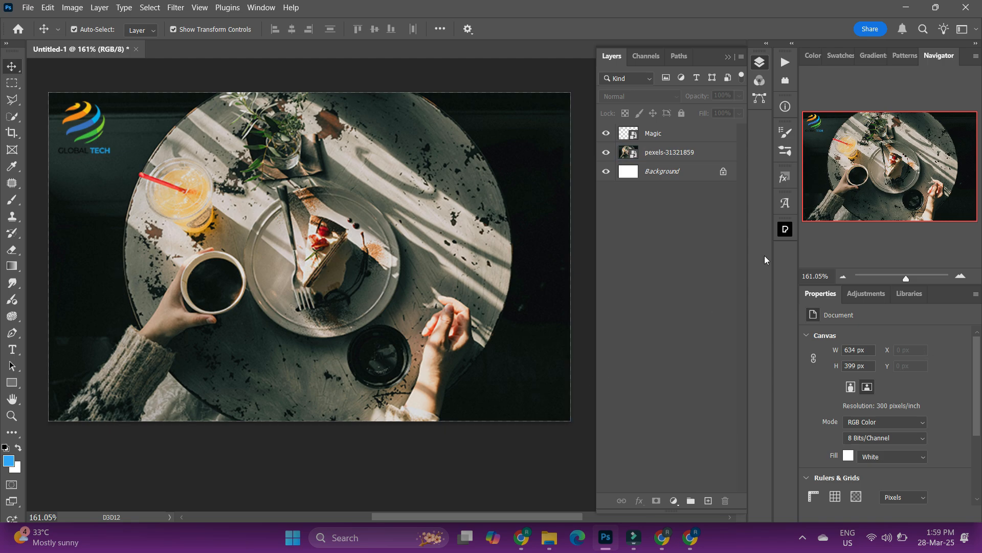
pyautogui.click(784, 61)
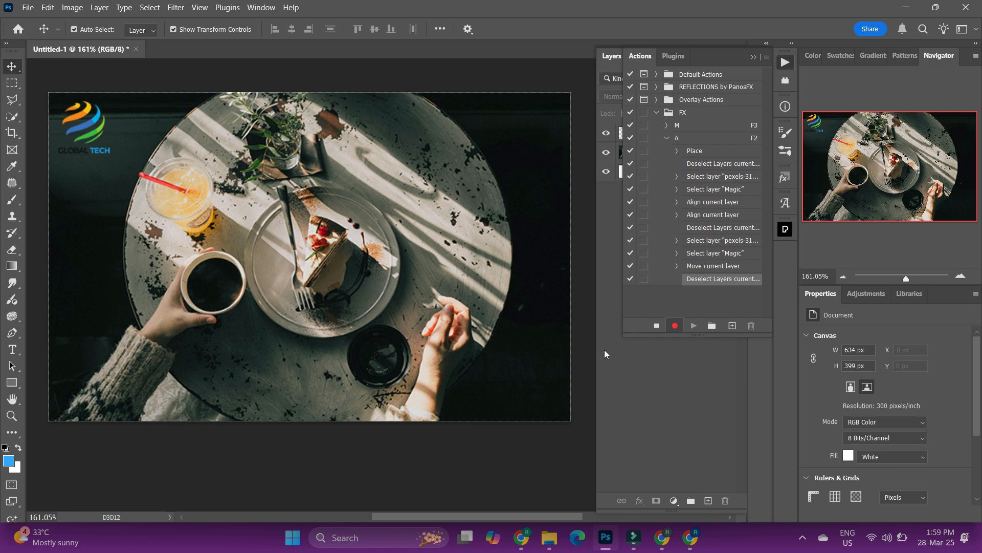
pyautogui.click(656, 326)
# Expand action A to review its recorded steps.
pyautogui.click(666, 138)
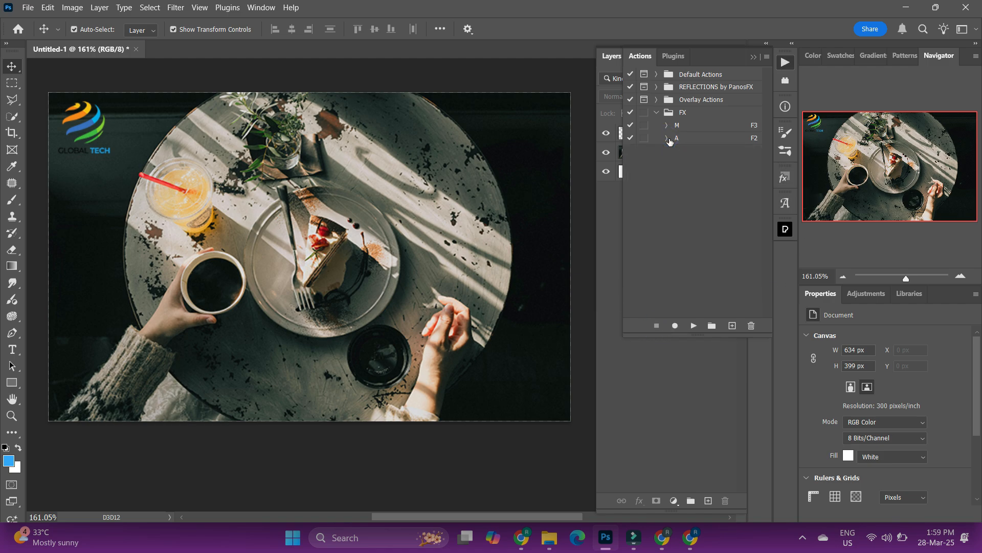
pyautogui.click(667, 138)
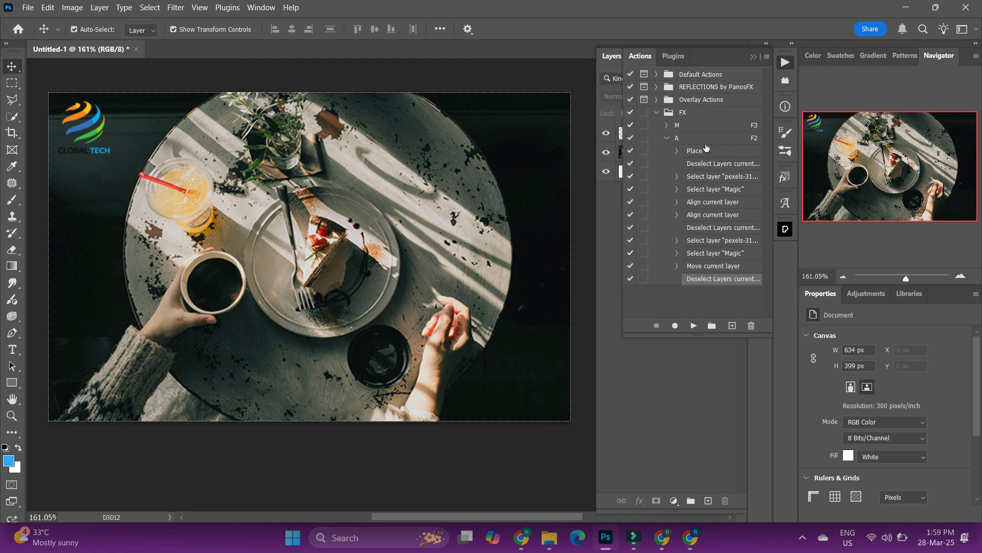
pyautogui.click(720, 142)
pyautogui.click(667, 138)
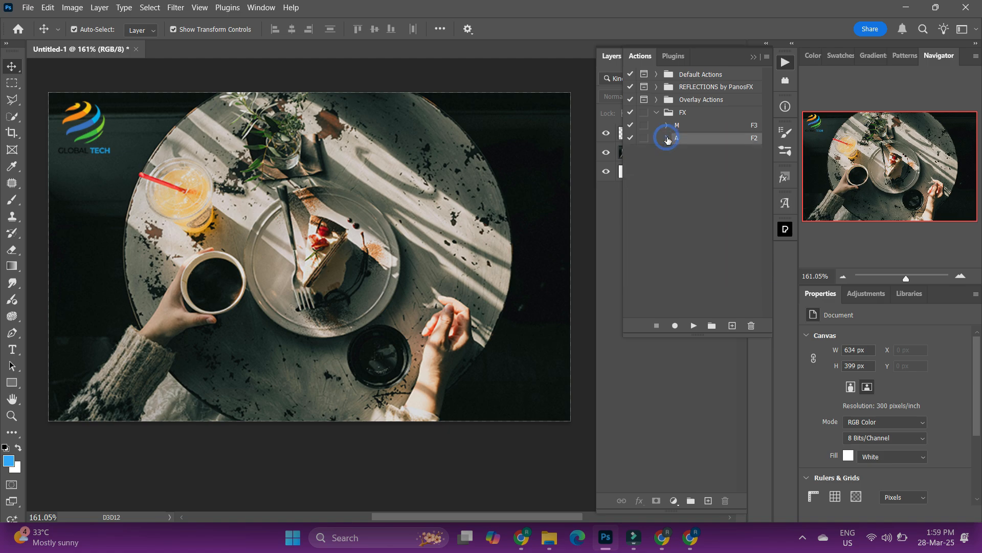
# Delete the logo layer from the document to test the recorded action.
pyautogui.click(757, 56)
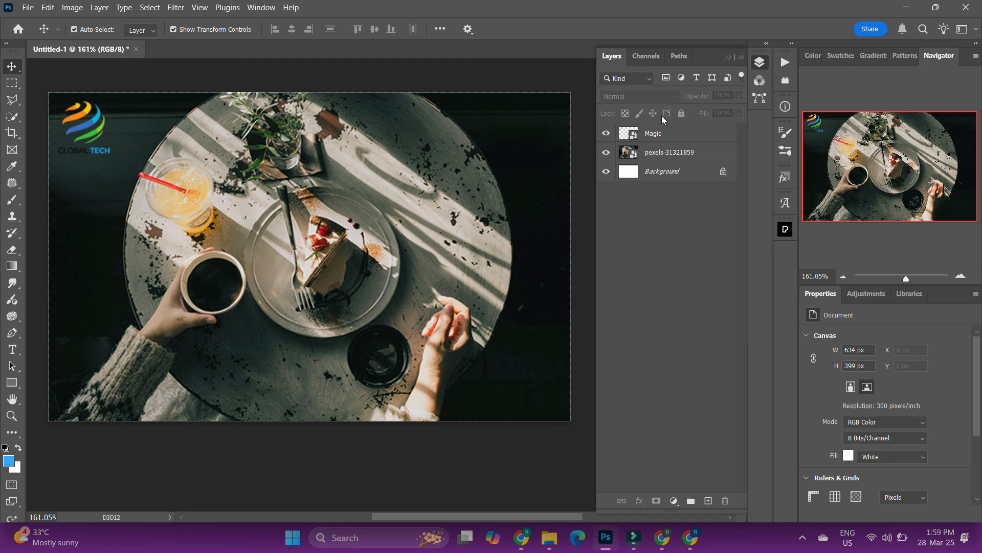
pyautogui.click(665, 134)
pyautogui.press('Delete')
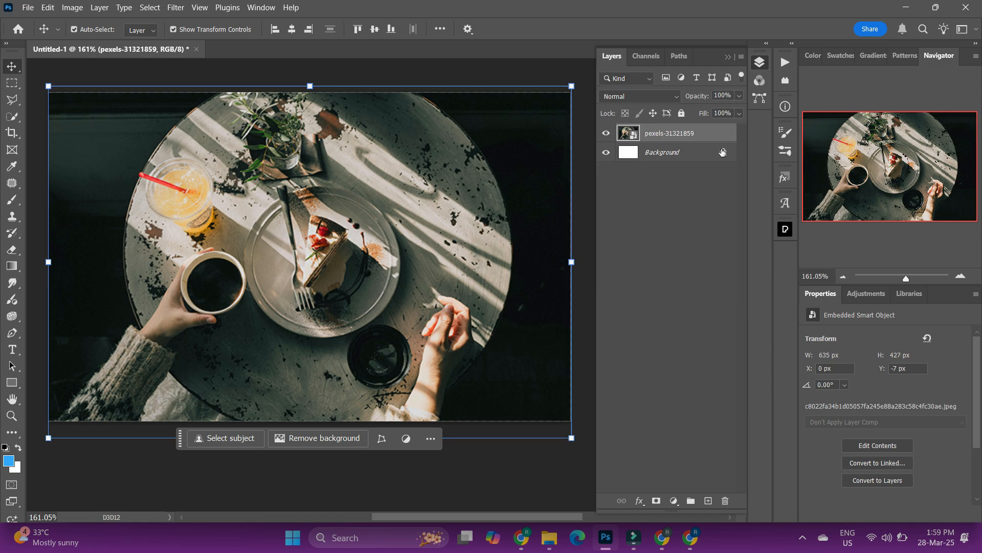
# Select the photo layer and run action A with its F2 shortcut to place the logo.
pyautogui.click(662, 260)
pyautogui.click(681, 135)
pyautogui.click(784, 63)
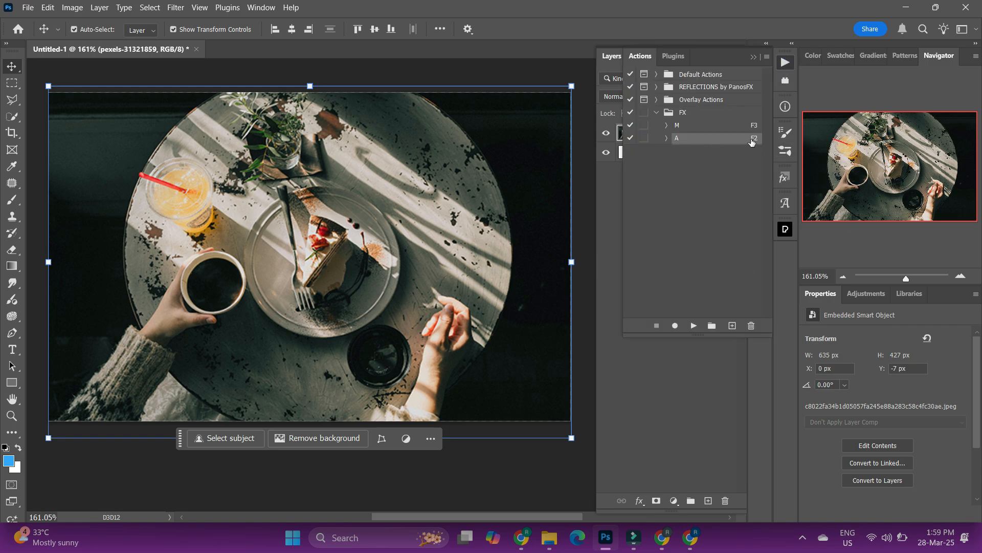
pyautogui.click(657, 112)
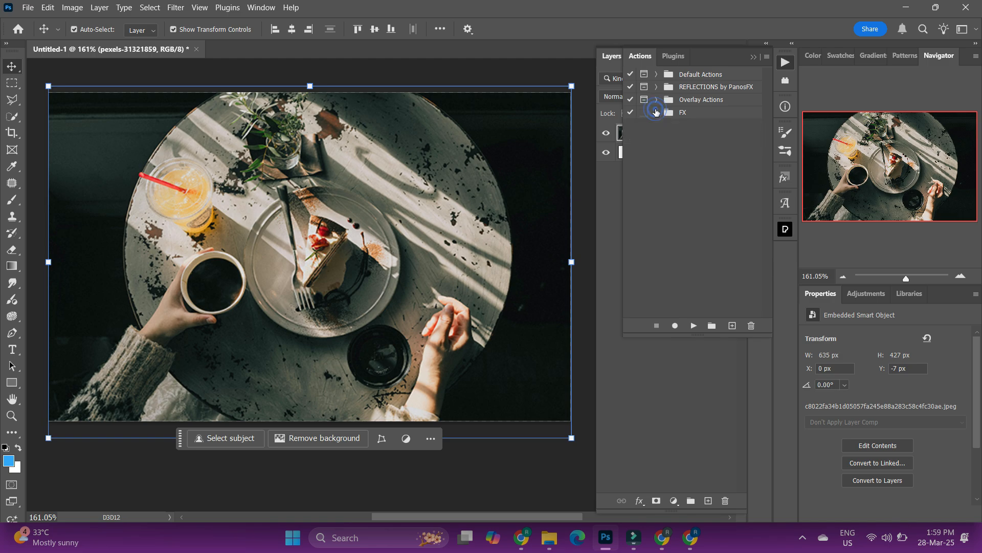
pyautogui.click(753, 58)
pyautogui.click(753, 58)
pyautogui.click(692, 133)
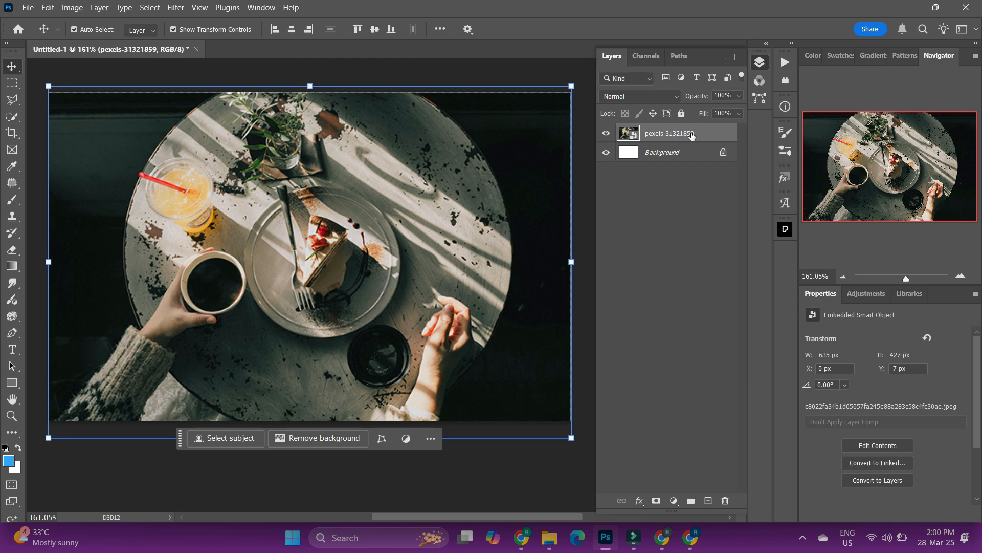
pyautogui.press('F2')
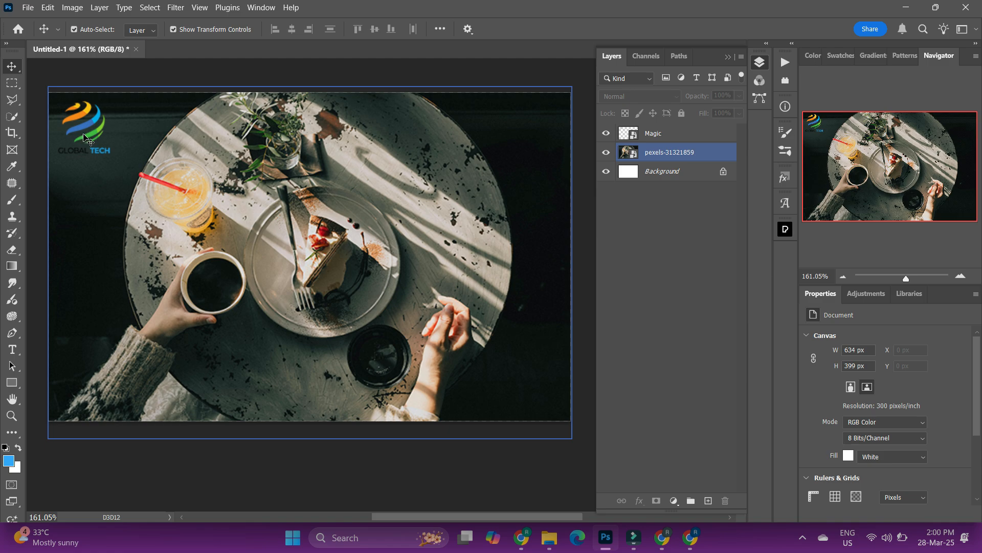
# Deselect, then select the placed Magic logo layer and delete it again.
pyautogui.click(722, 253)
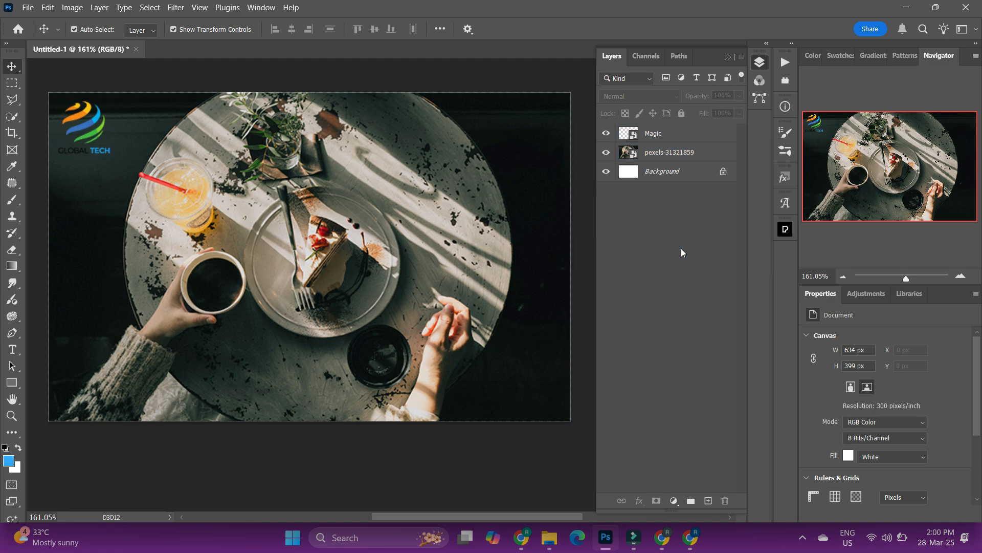
pyautogui.click(674, 138)
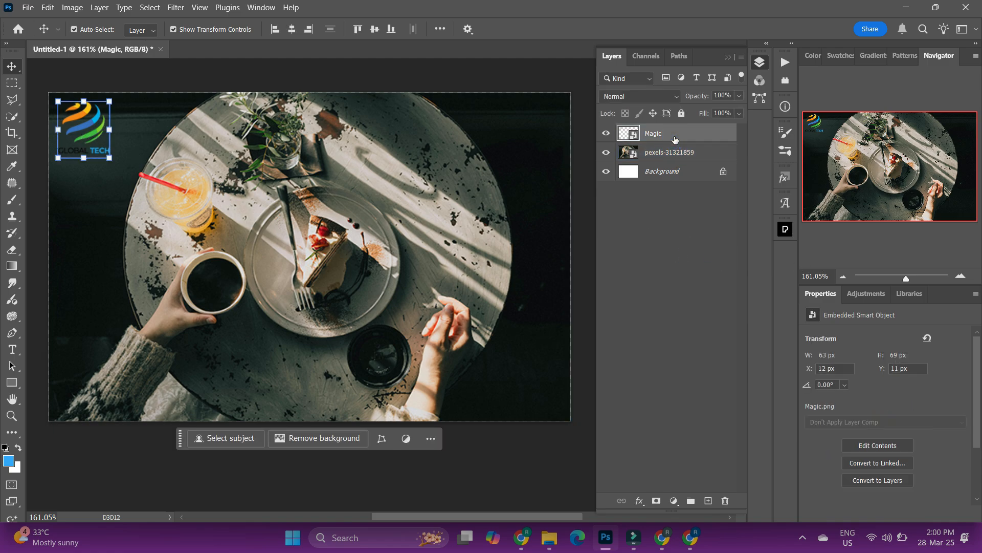
pyautogui.press('Delete')
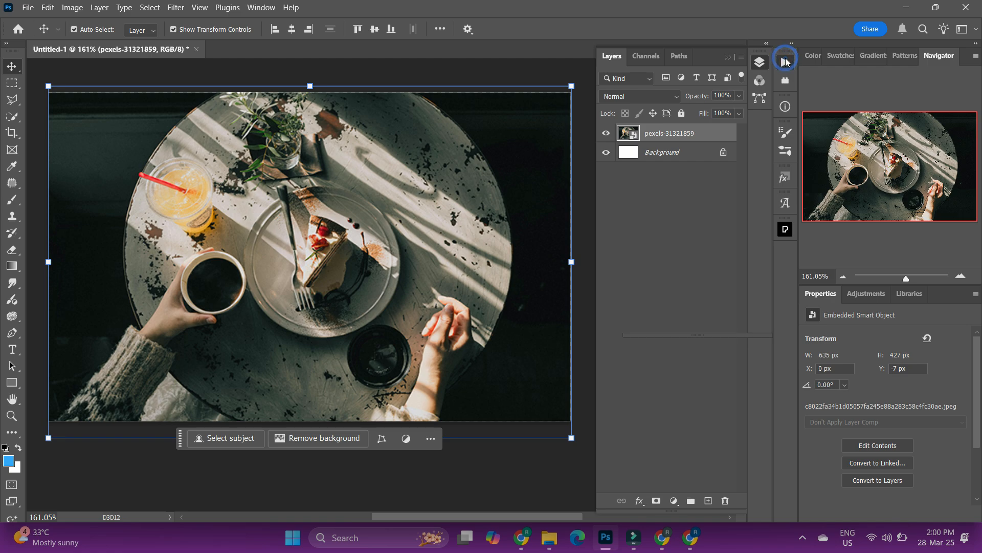
pyautogui.click(785, 61)
pyautogui.click(656, 112)
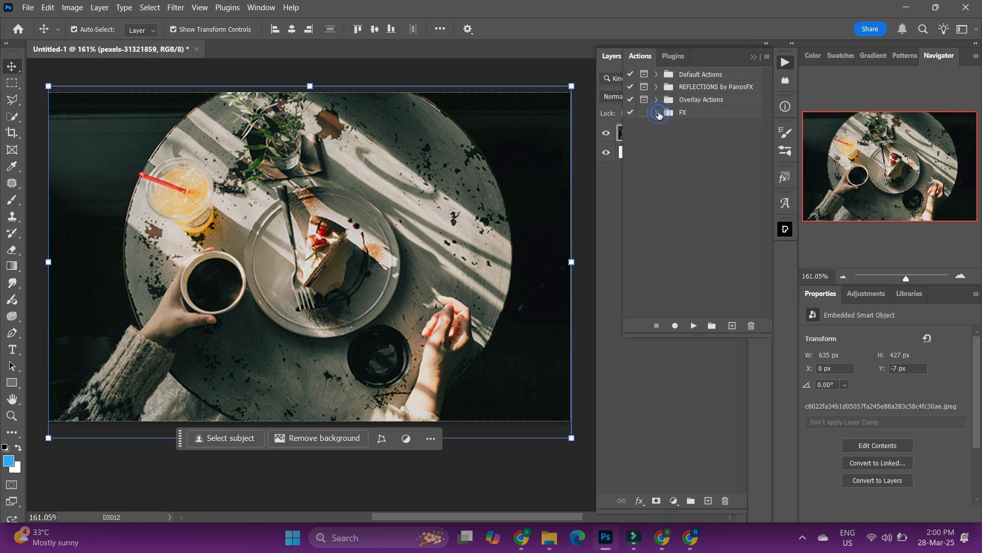
pyautogui.click(680, 394)
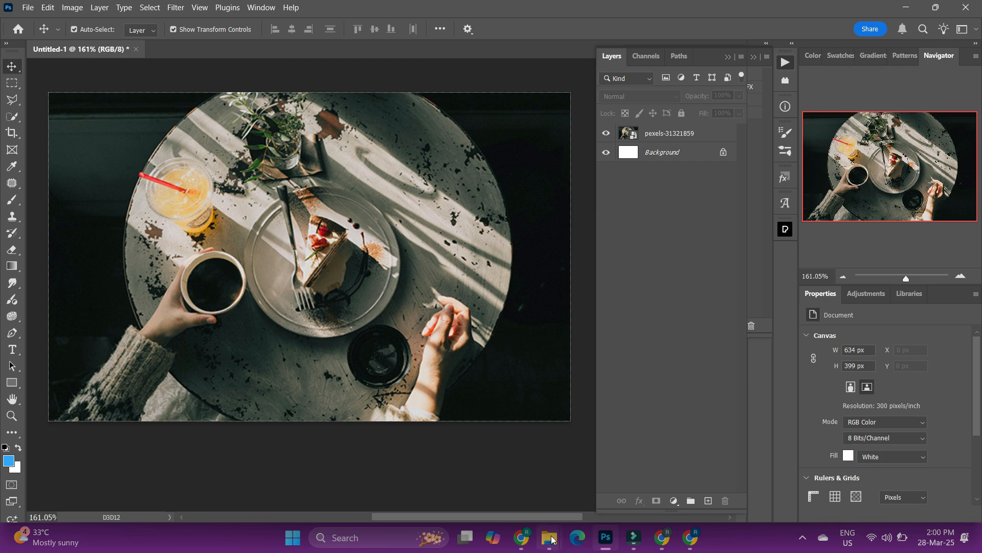
# Switch to File Explorer and delete the Magic logo file from the Downloads folder.
pyautogui.moveTo(551, 539)
pyautogui.click(527, 476)
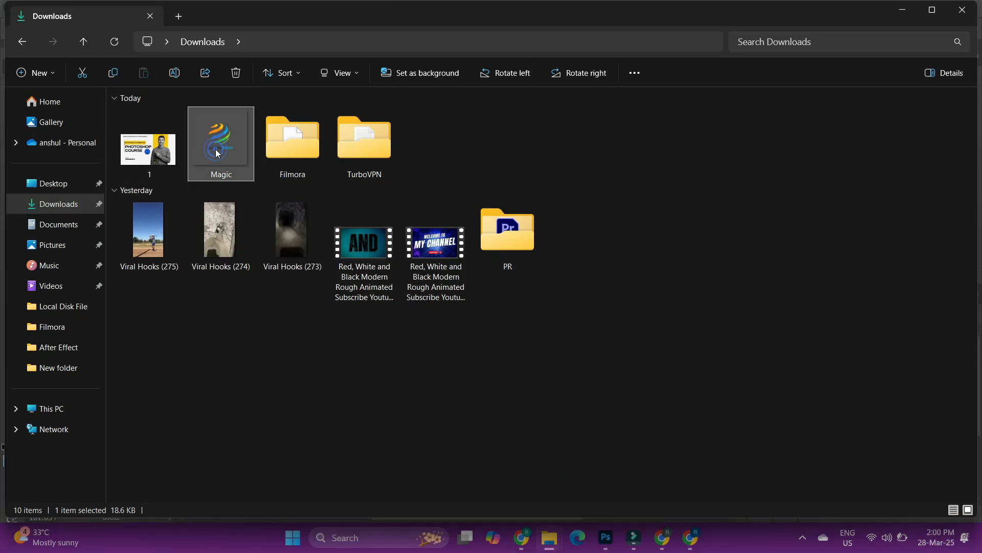
pyautogui.click(236, 72)
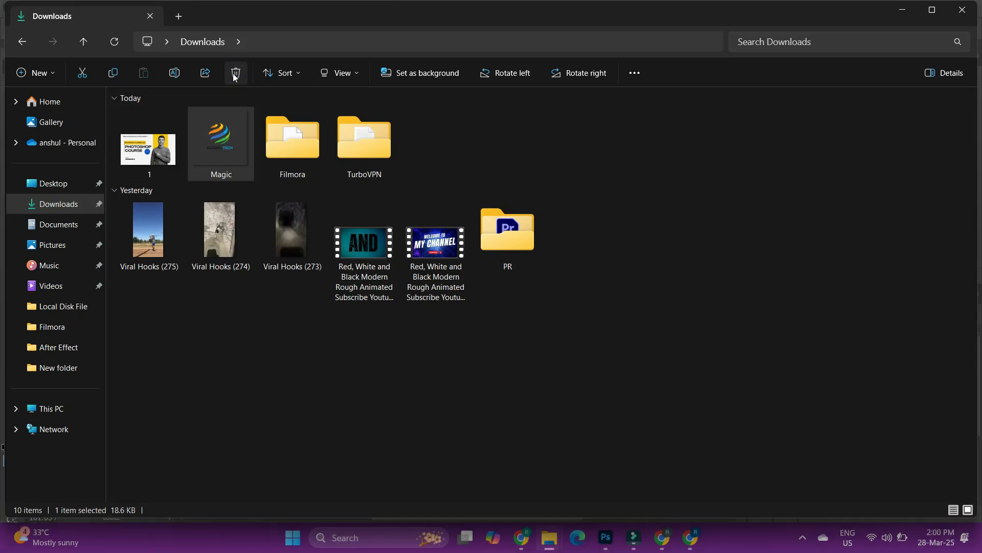
pyautogui.click(59, 203)
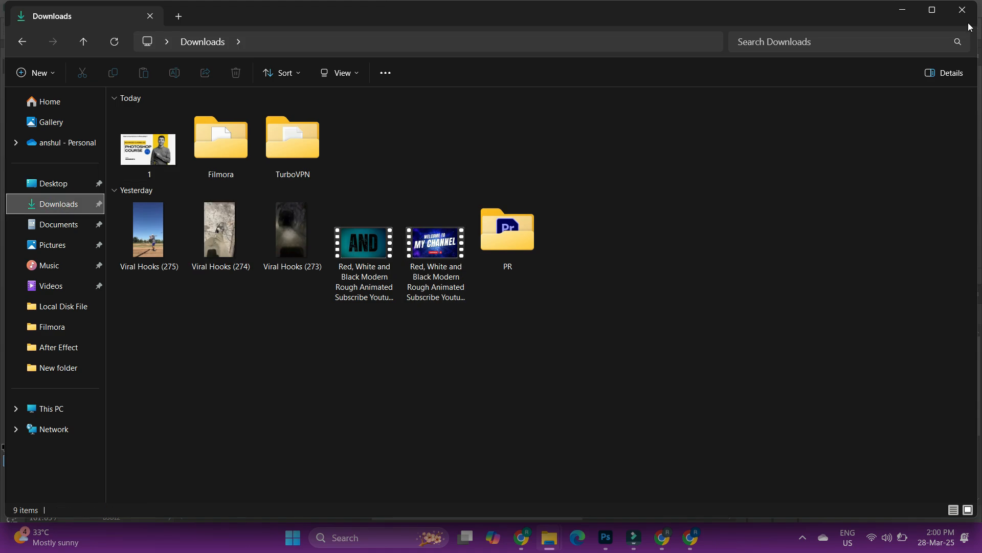
# Return to Photoshop and try to play action A twice, dismissing the error each time.
pyautogui.click(606, 537)
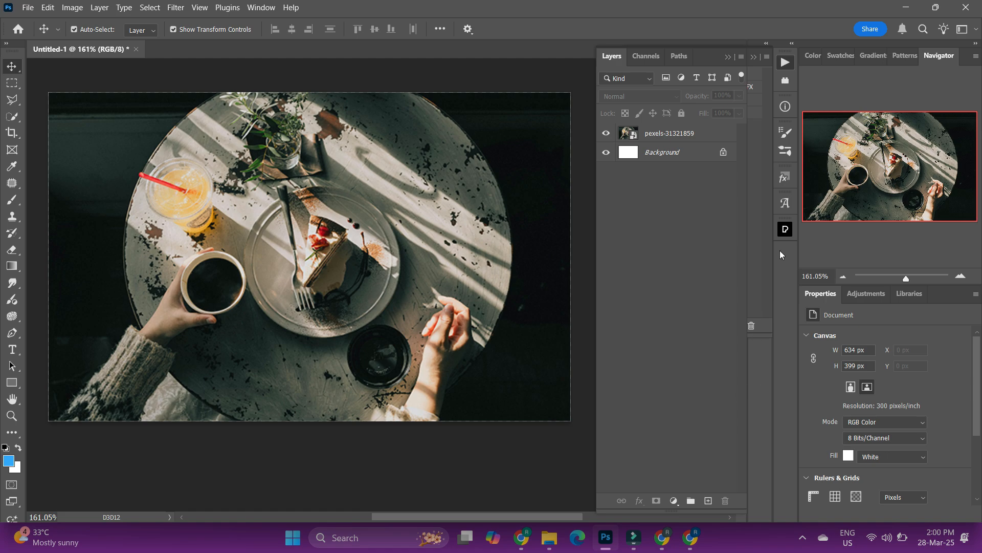
pyautogui.click(787, 62)
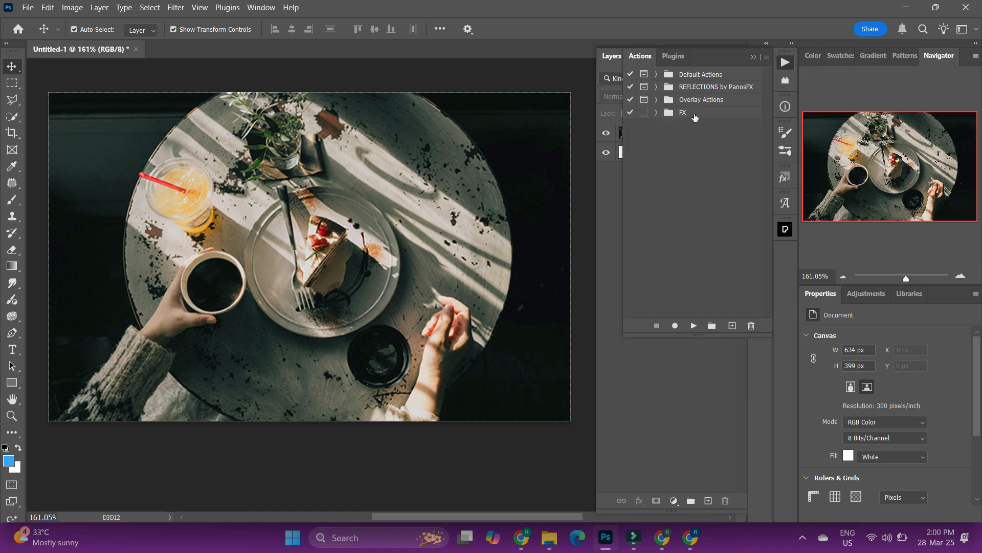
pyautogui.click(656, 112)
pyautogui.click(691, 138)
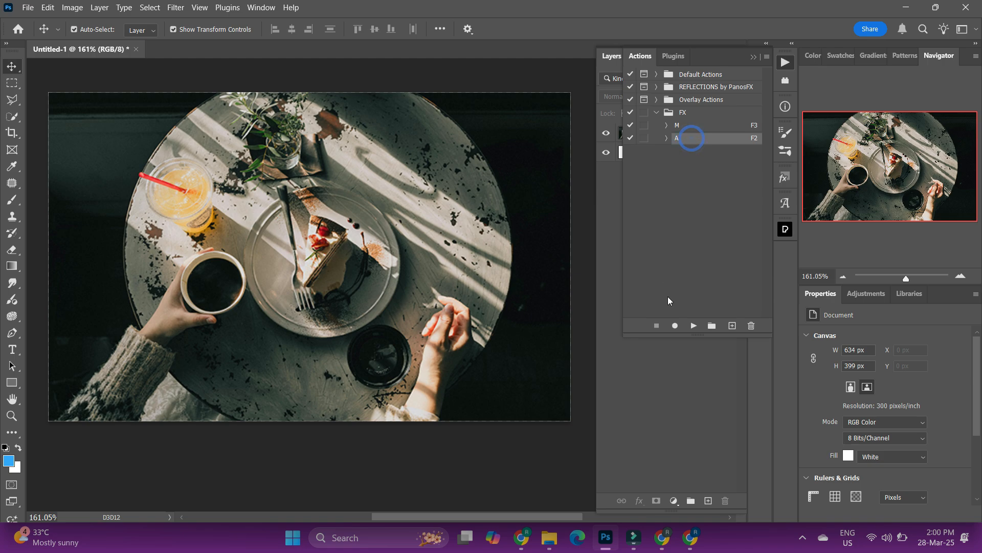
pyautogui.click(694, 326)
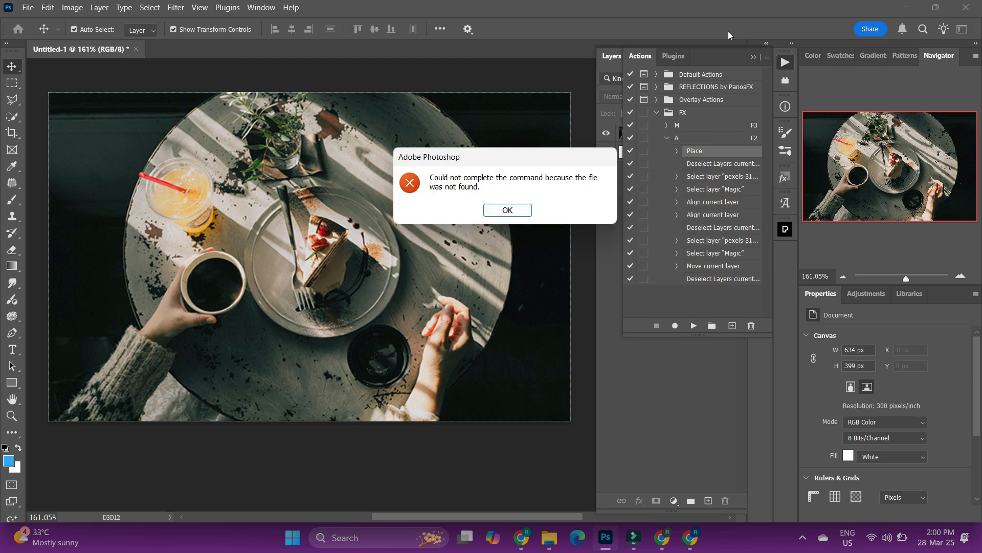
pyautogui.click(505, 210)
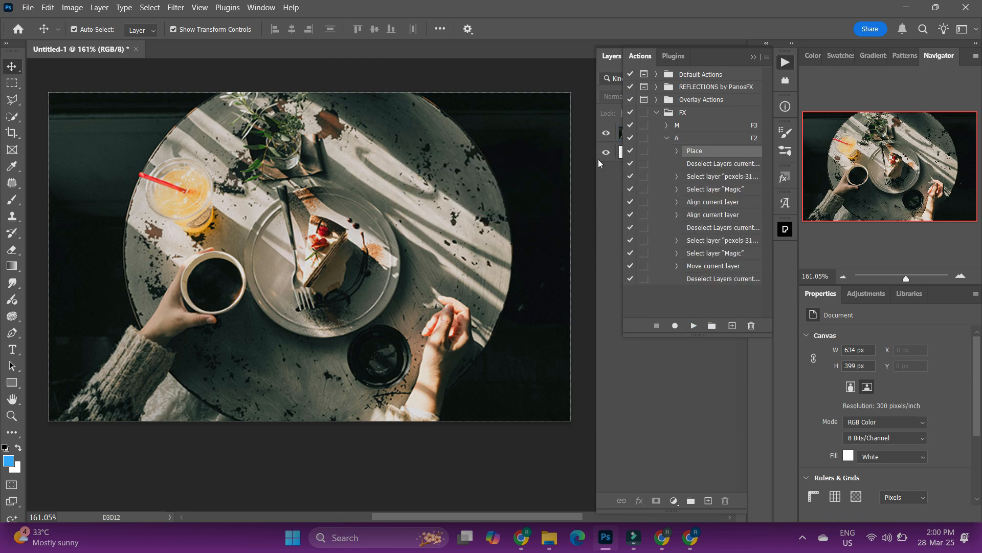
pyautogui.click(694, 325)
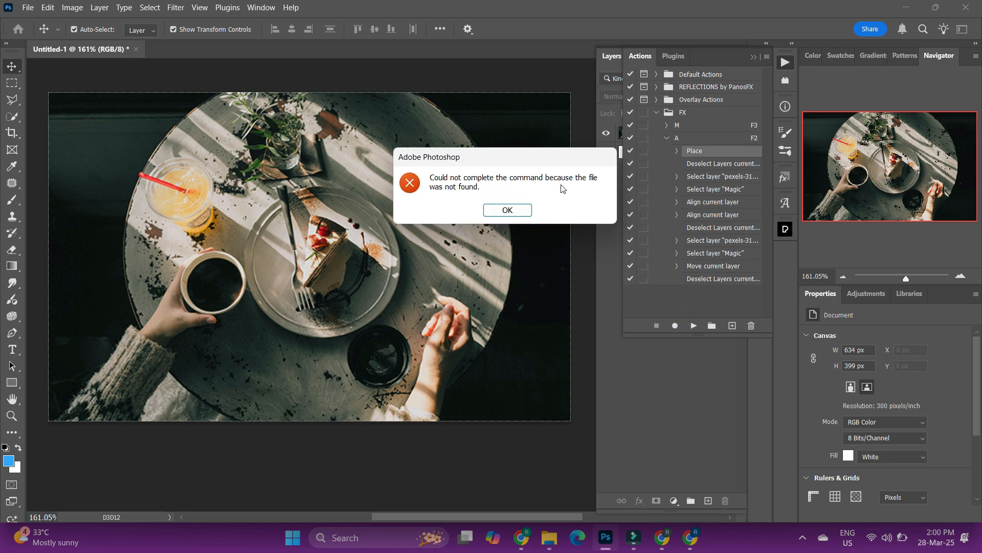
pyautogui.click(503, 210)
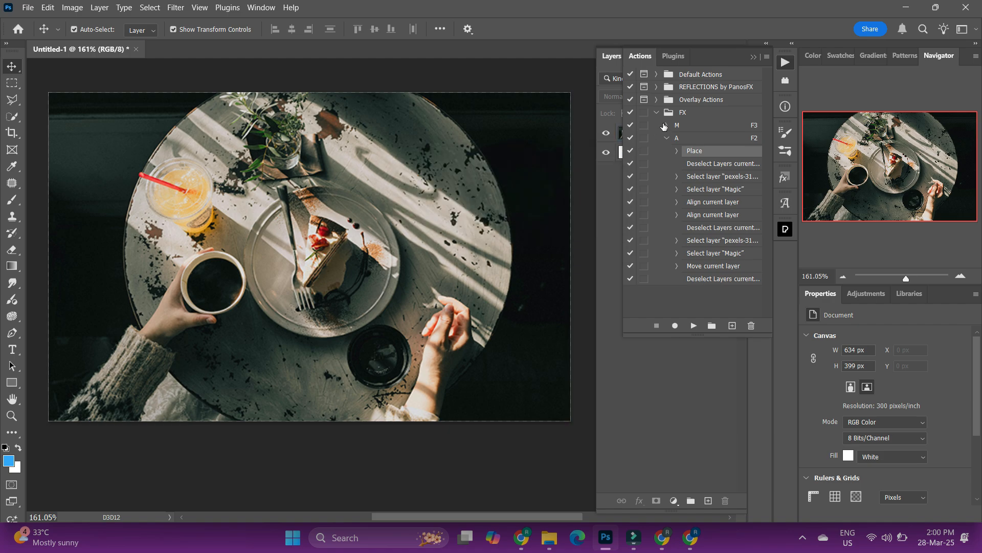
pyautogui.click(751, 57)
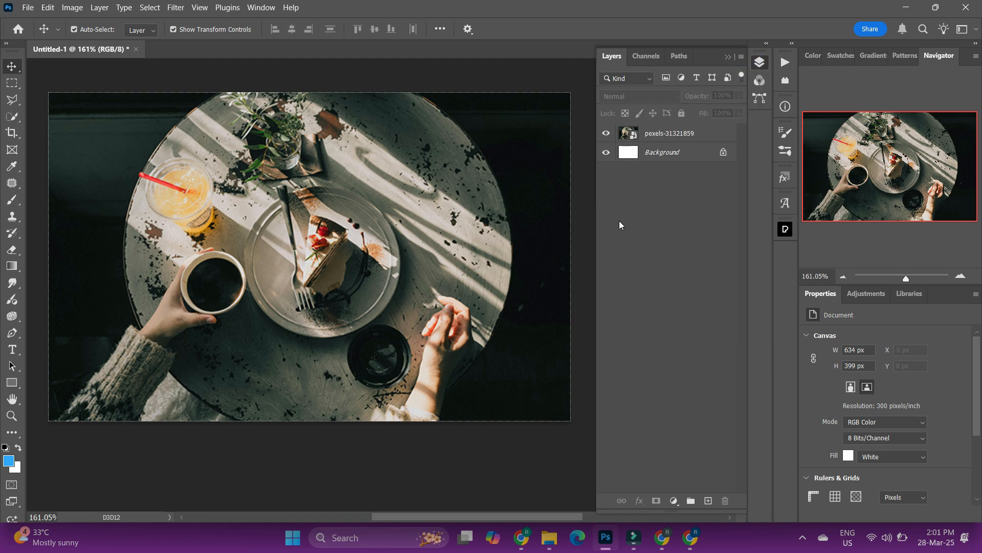
pyautogui.moveTo(549, 538)
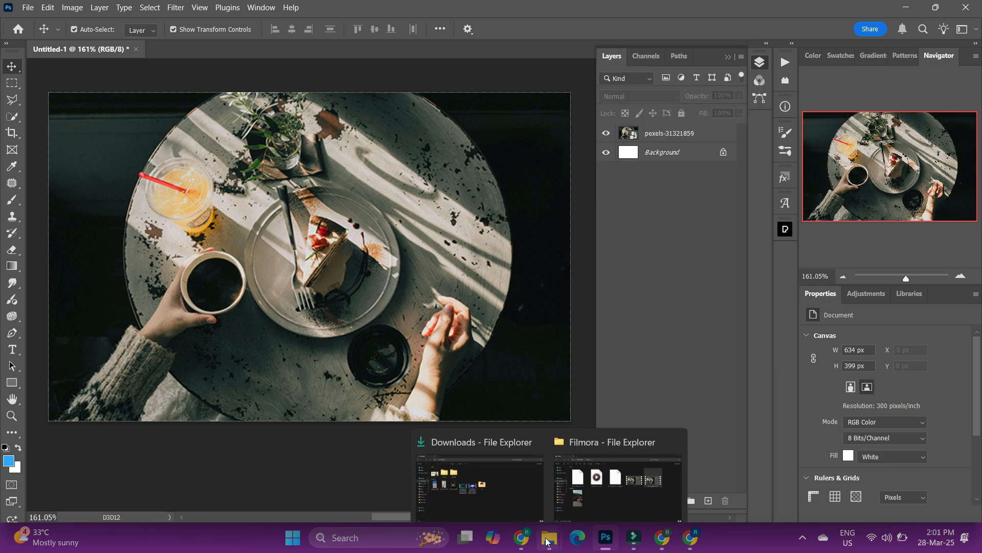
pyautogui.click(638, 468)
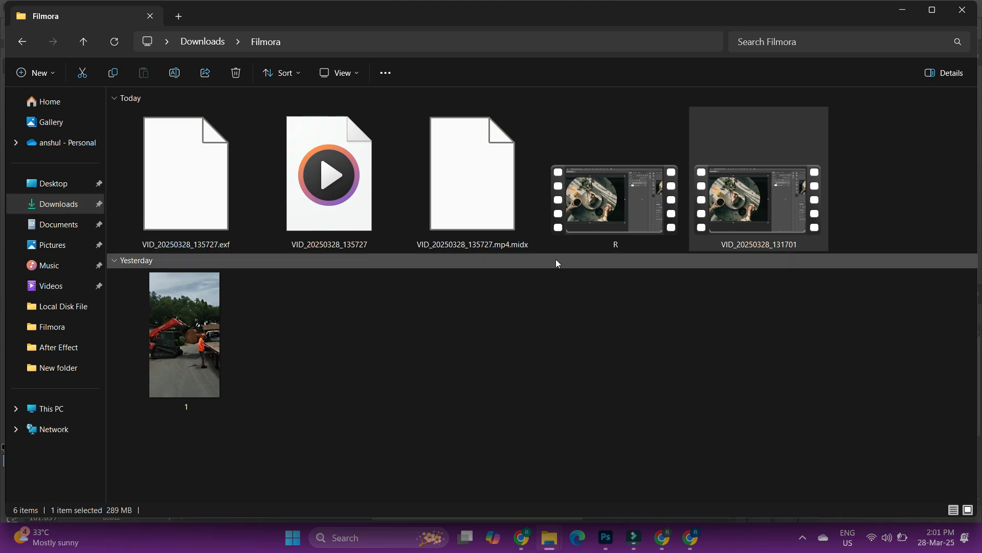
pyautogui.click(629, 353)
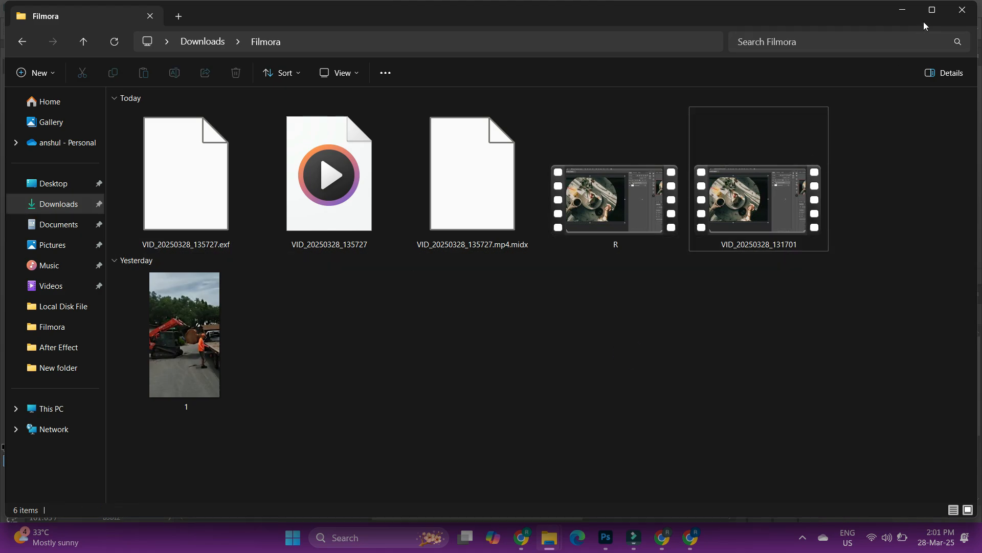
pyautogui.click(962, 9)
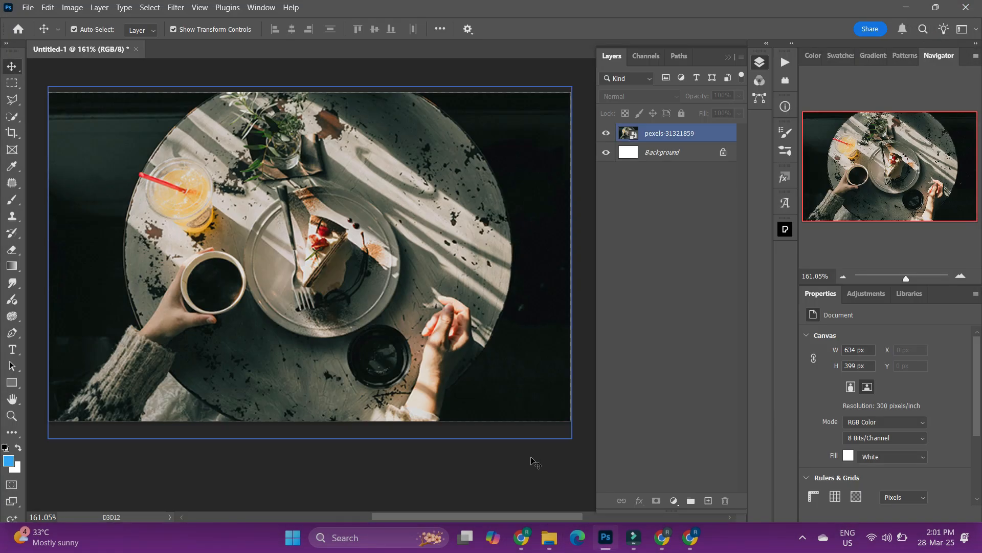
# Restore the Magic logo file from the Recycle Bin back to the Downloads folder.
pyautogui.click(905, 7)
pyautogui.click(904, 8)
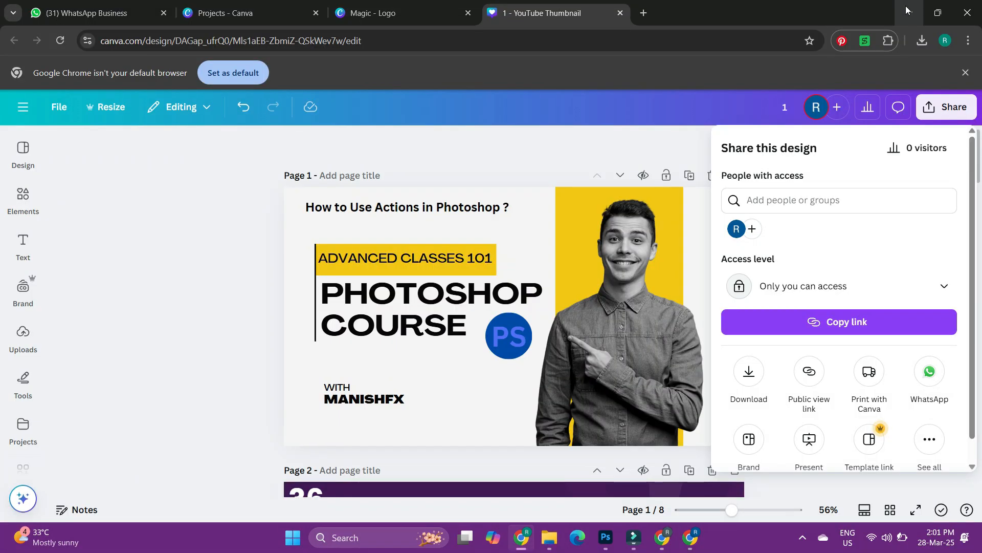
pyautogui.click(906, 10)
pyautogui.click(909, 13)
pyautogui.click(909, 14)
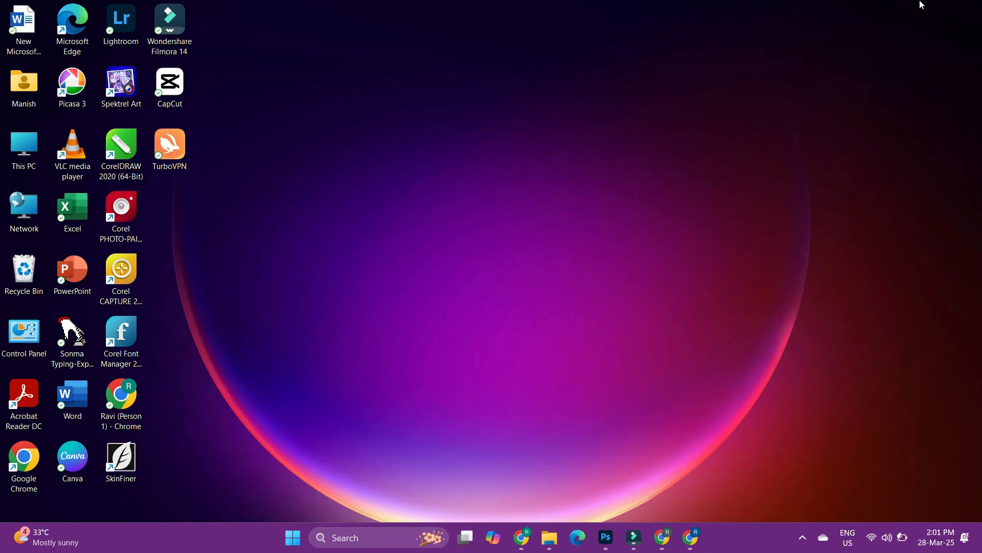
pyautogui.doubleClick(25, 273)
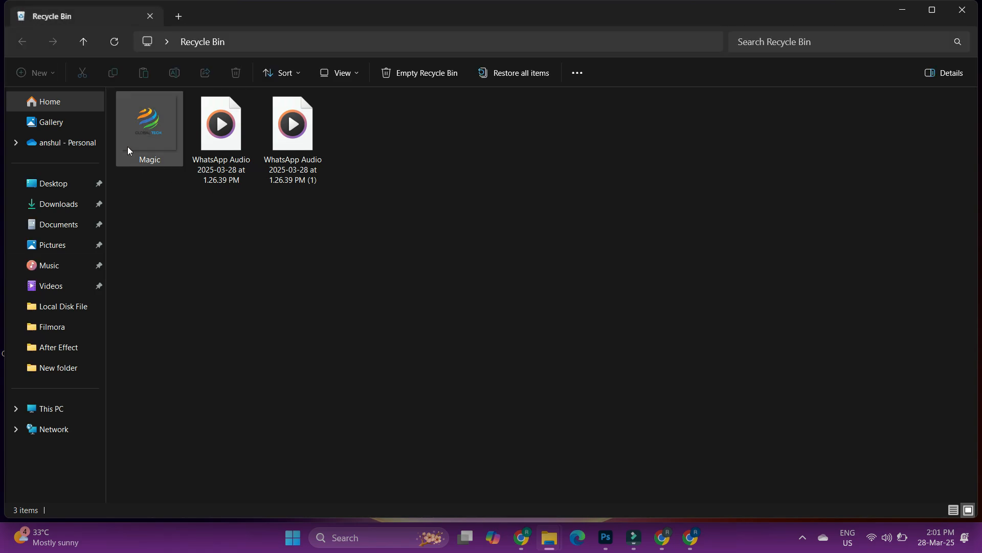
pyautogui.click(157, 144)
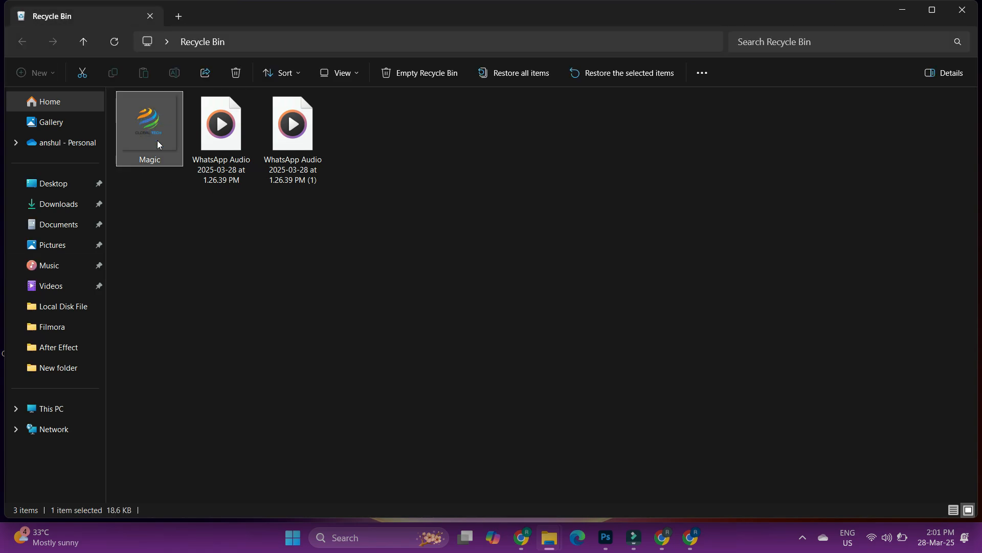
pyautogui.click(628, 75)
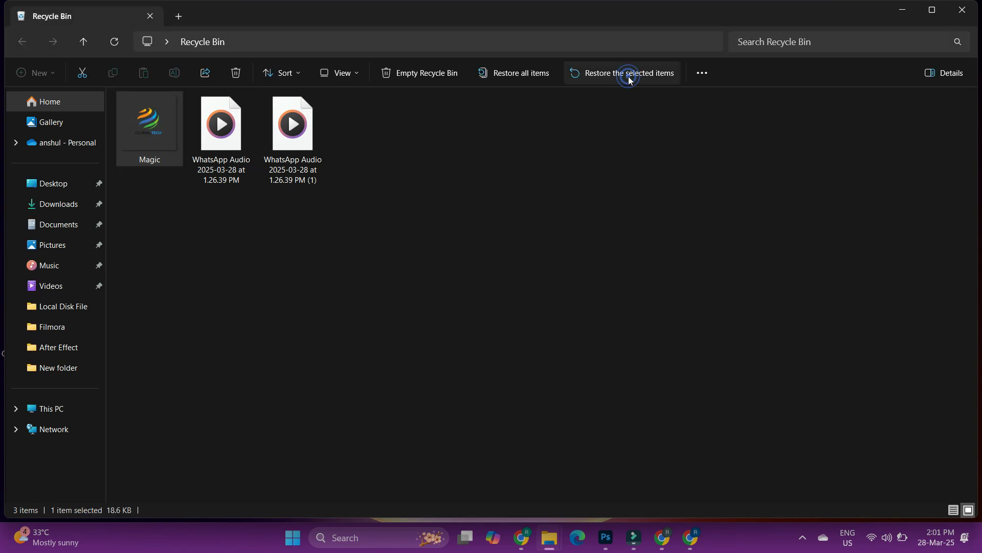
pyautogui.click(53, 204)
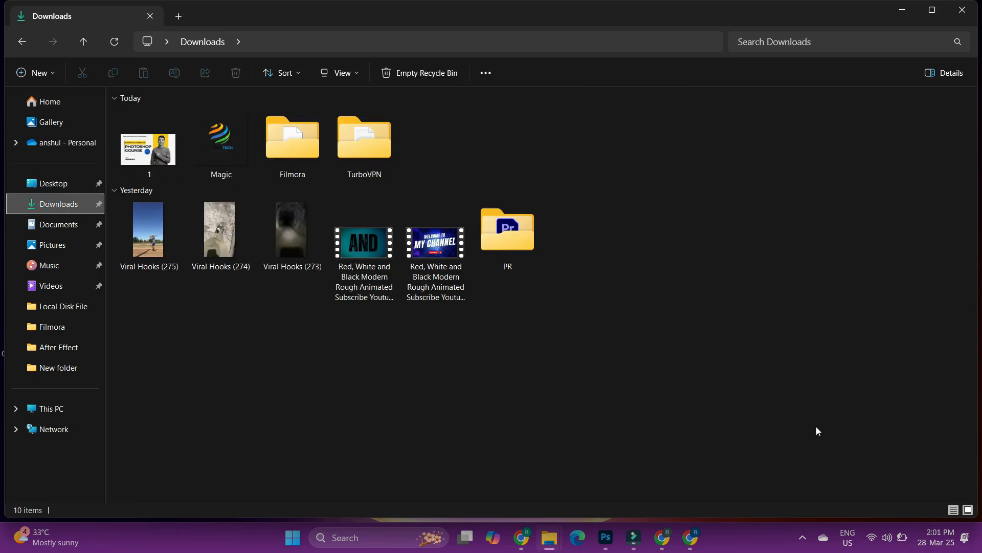
# Return to Photoshop, select the photo layer and play action A from the FX action set.
pyautogui.moveTo(605, 538)
pyautogui.click(602, 493)
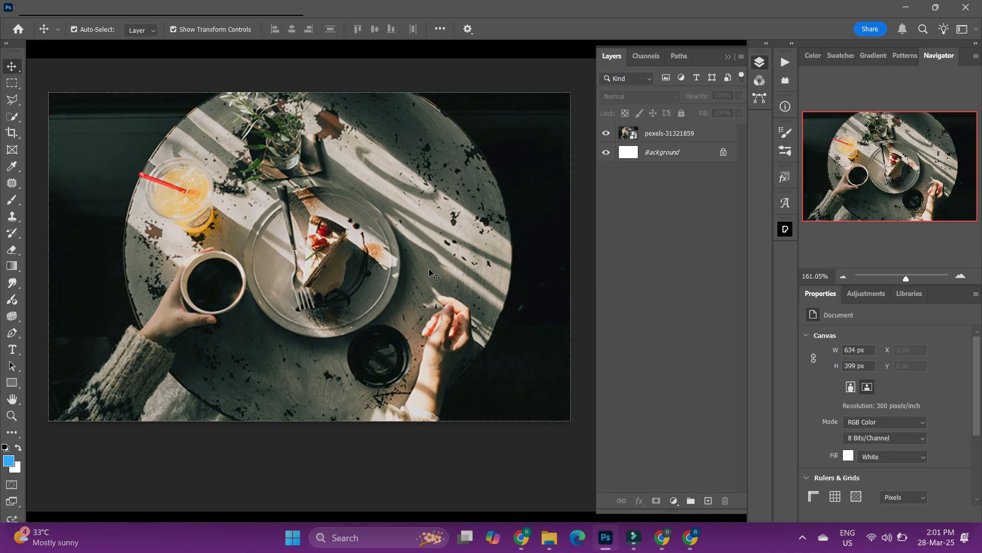
pyautogui.click(695, 134)
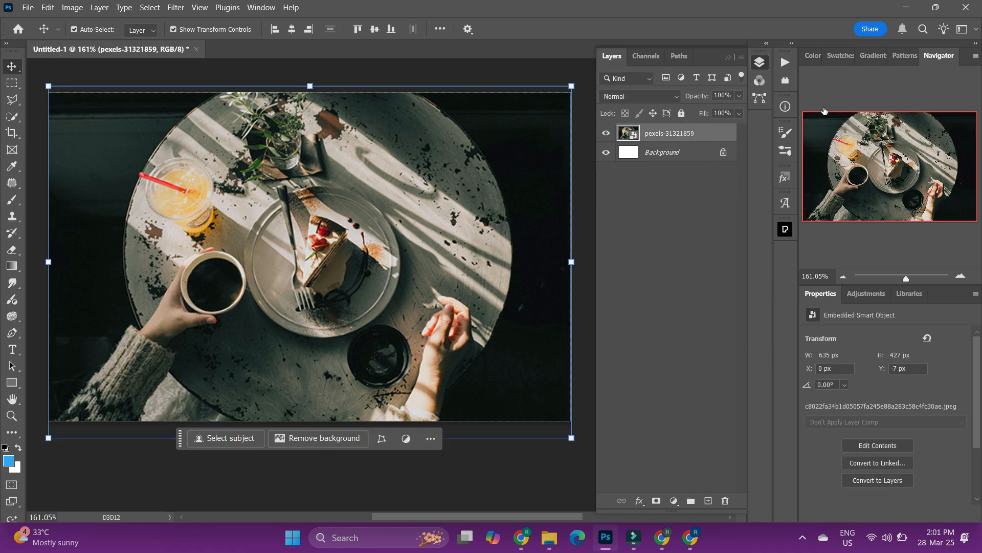
pyautogui.click(785, 62)
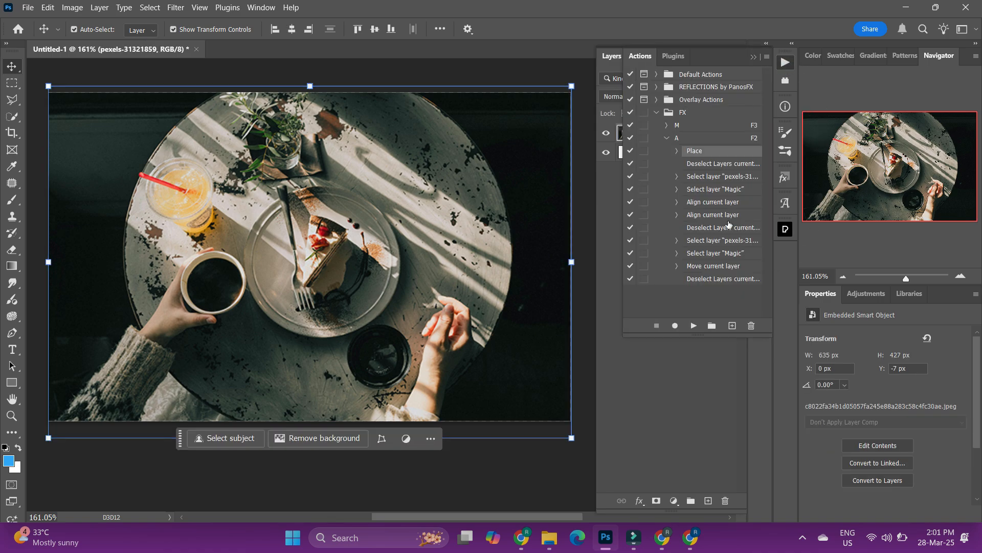
pyautogui.click(667, 137)
pyautogui.click(689, 140)
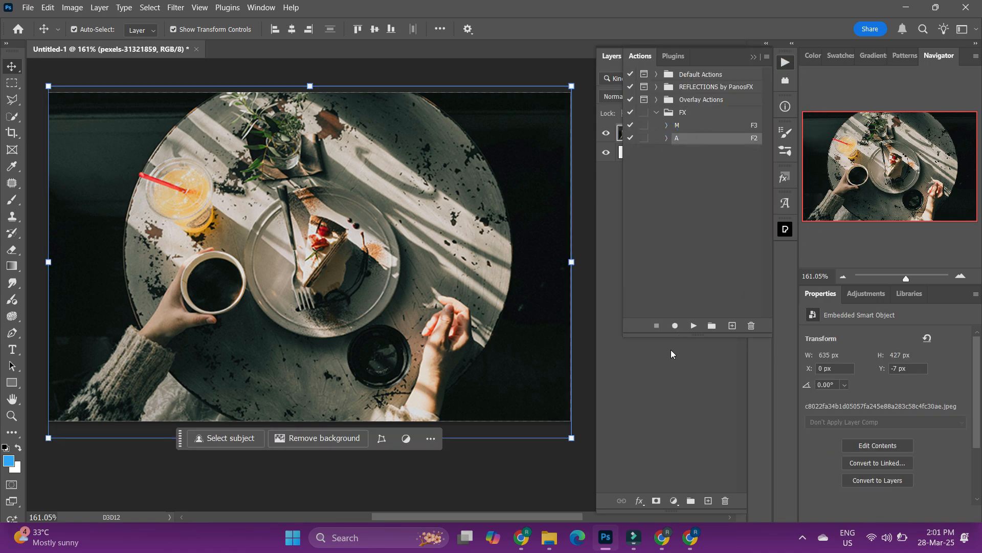
pyautogui.click(694, 326)
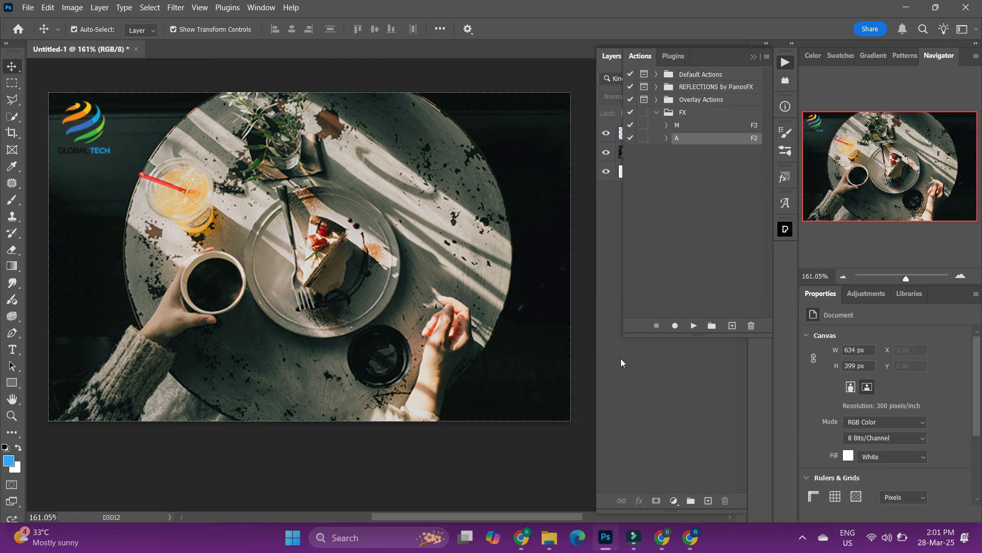
# Go back to the layers list and delete the newly placed Magic logo layer.
pyautogui.click(753, 57)
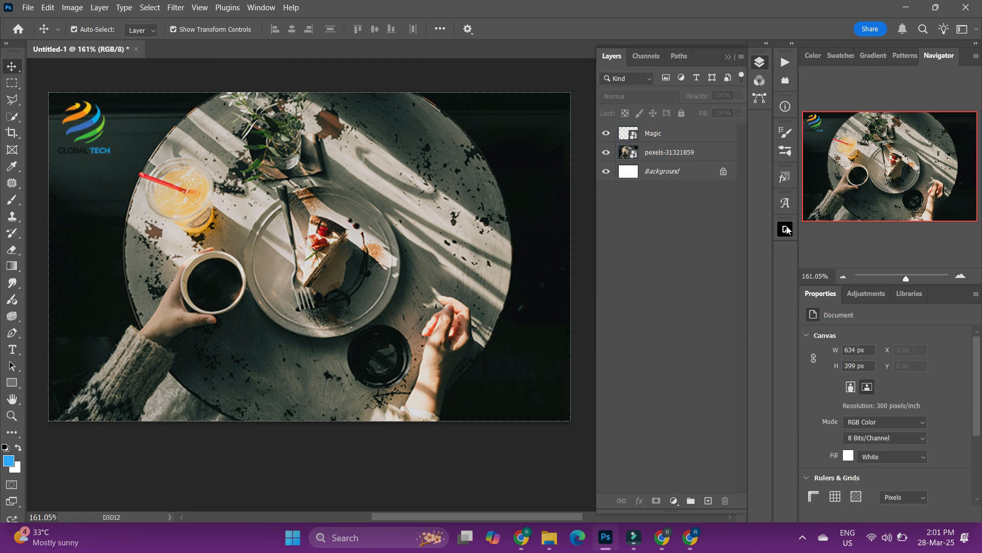
pyautogui.click(665, 133)
pyautogui.press('Delete')
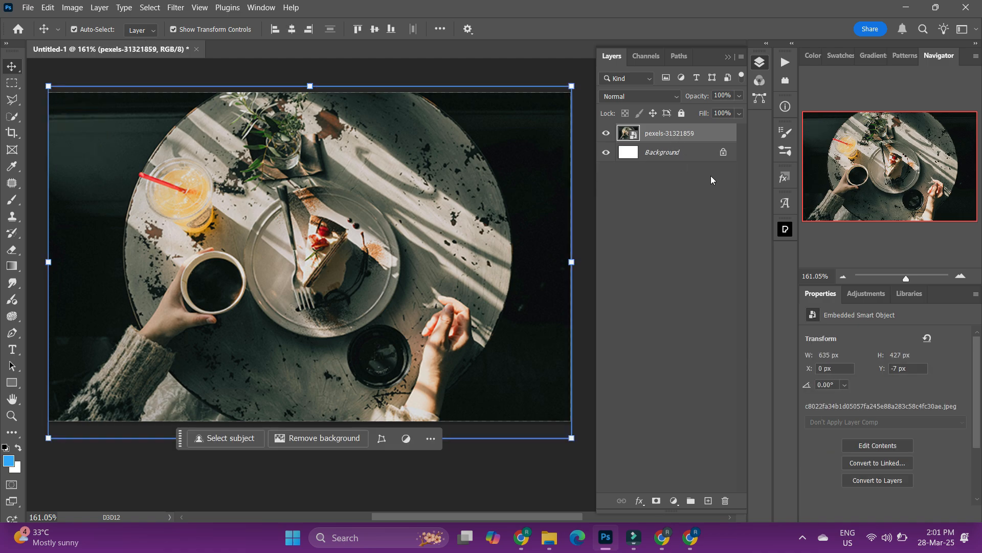
pyautogui.click(786, 229)
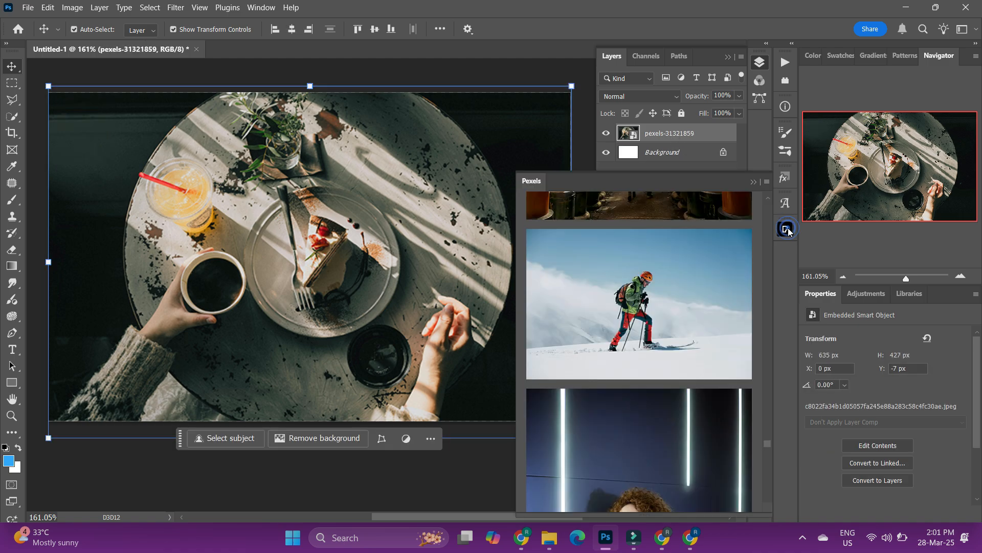
pyautogui.click(786, 230)
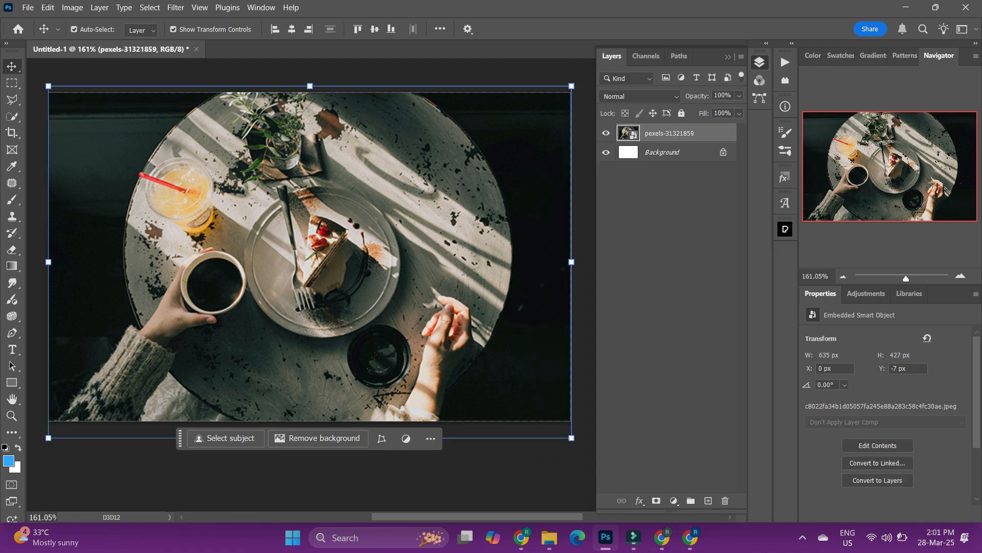
# Create a new 634 x 399 px document at 300 ppi.
pyautogui.click(26, 8)
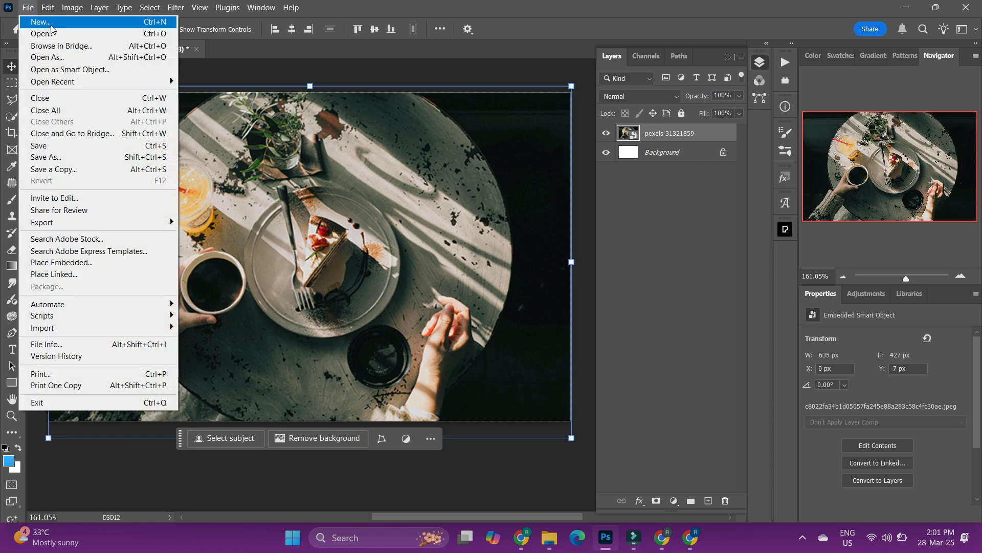
pyautogui.click(48, 23)
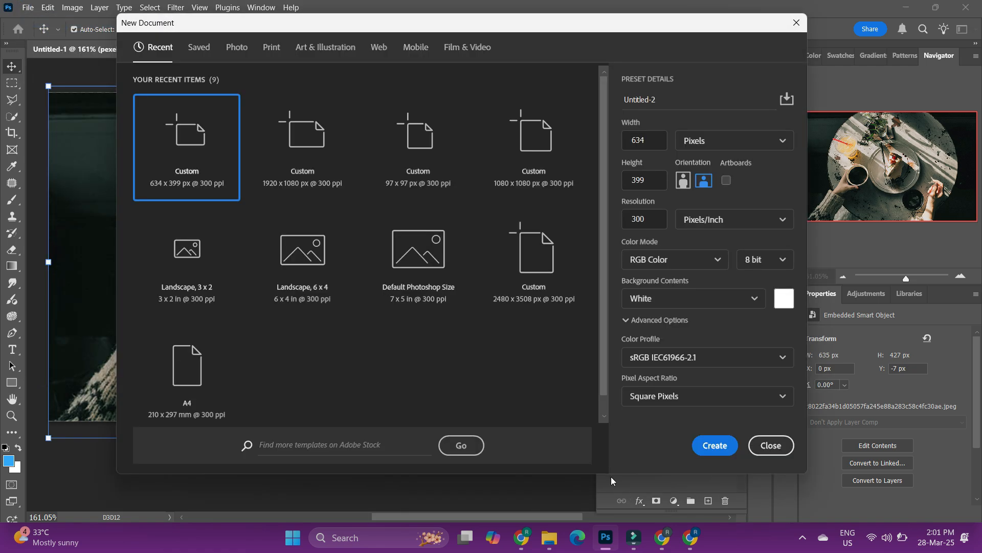
pyautogui.click(716, 446)
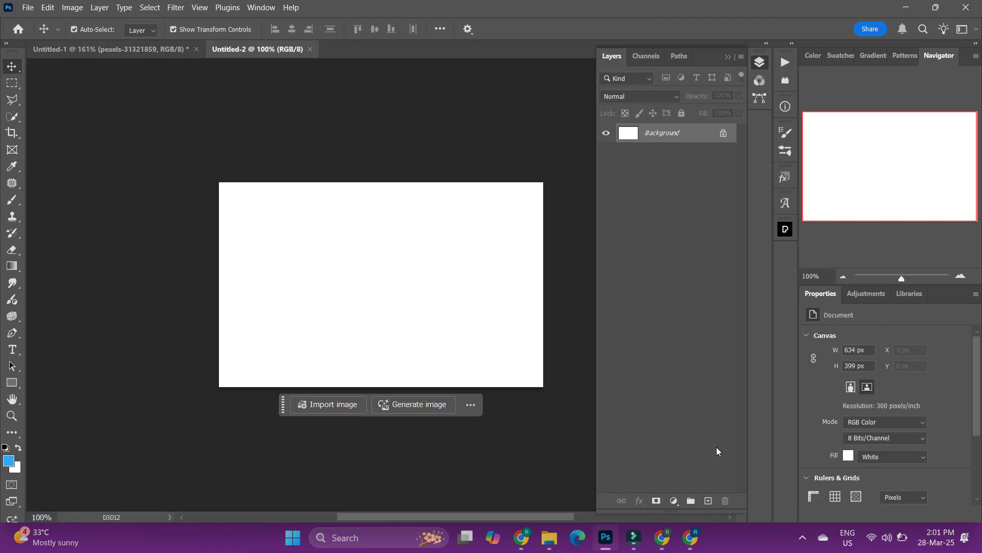
# Place the Pexels photo of yellow and orange buildings with boats into the new document.
pyautogui.moveTo(903, 281); pyautogui.dragTo(907, 280)
pyautogui.moveTo(443, 516); pyautogui.dragTo(463, 516)
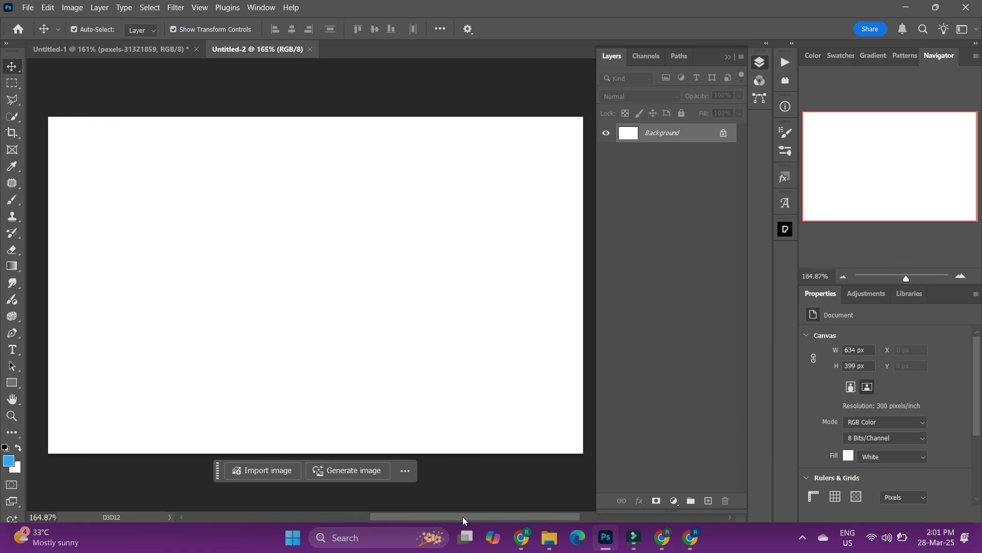
pyautogui.click(790, 229)
pyautogui.scroll(-5, 727, 271)
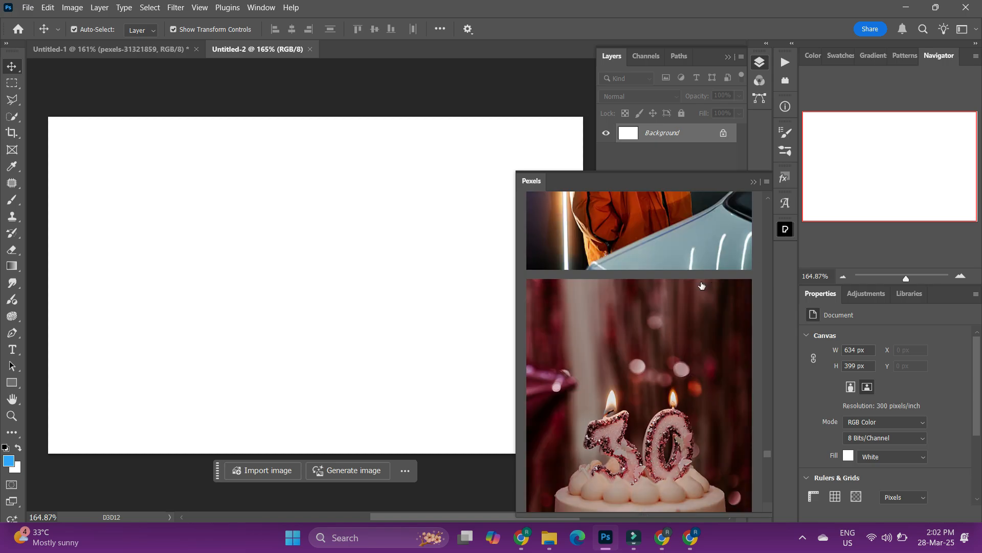
pyautogui.scroll(-15, 701, 285)
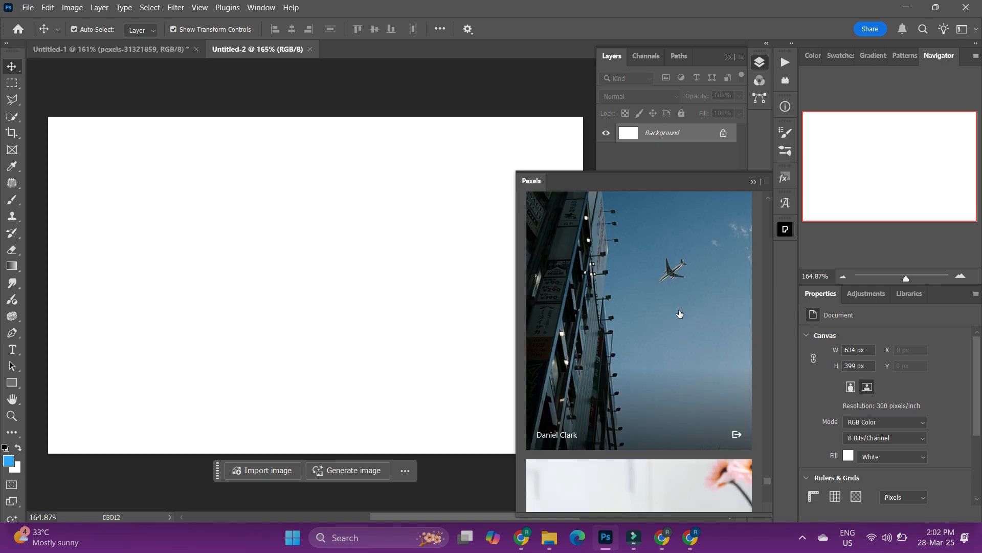
pyautogui.scroll(-10, 679, 313)
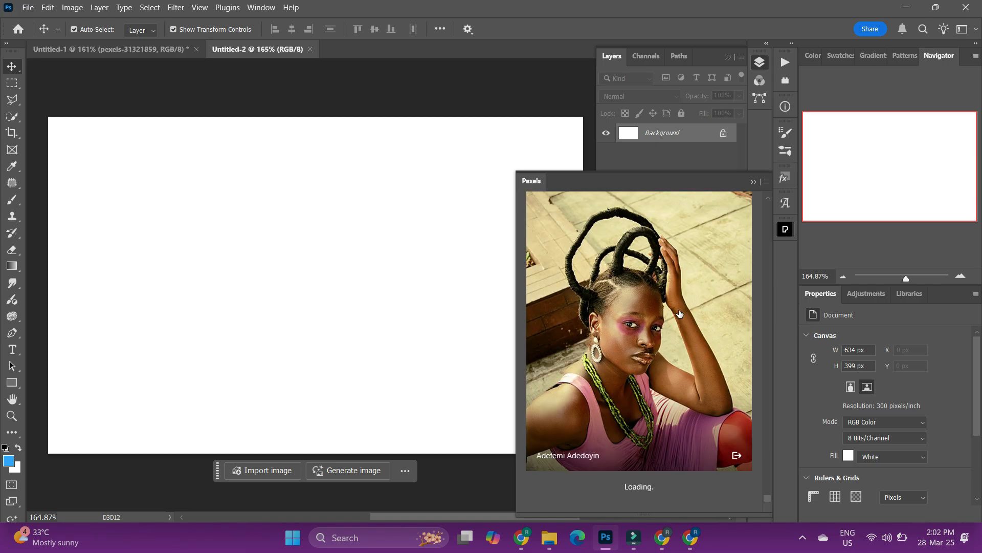
pyautogui.scroll(-5, 679, 313)
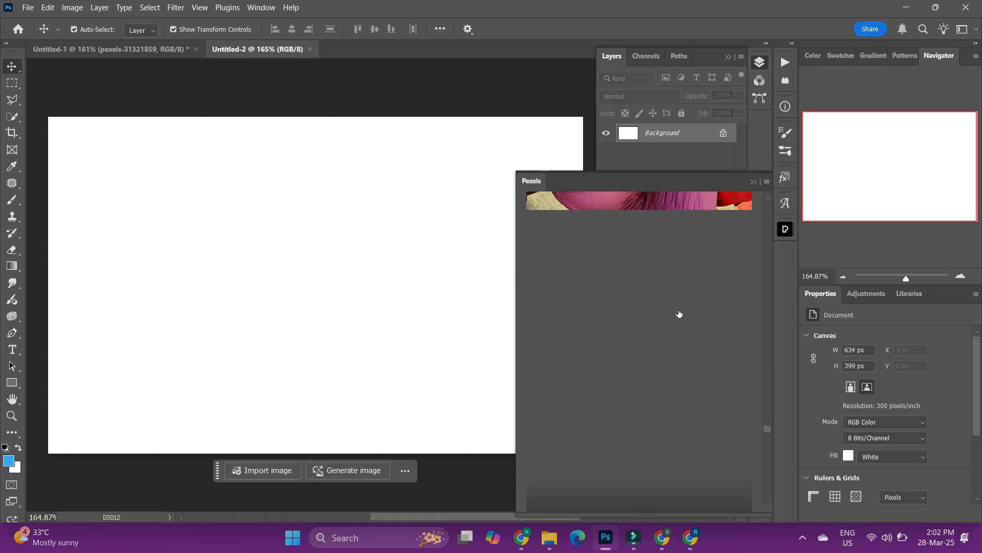
pyautogui.scroll(-5, 679, 314)
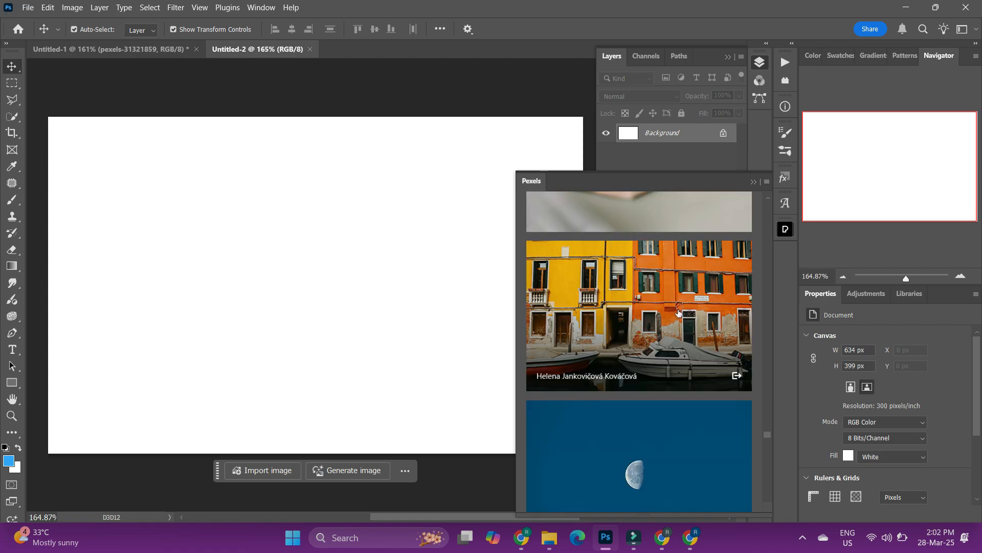
pyautogui.click(631, 299)
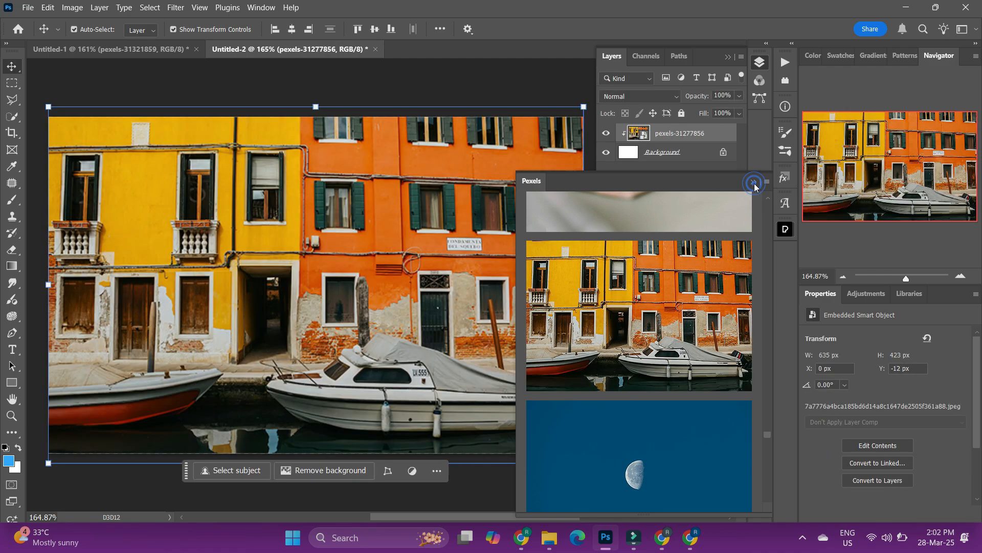
# Select the building photo layer and run the watermark action with F2, continuing past the error dialog twice.
pyautogui.click(754, 183)
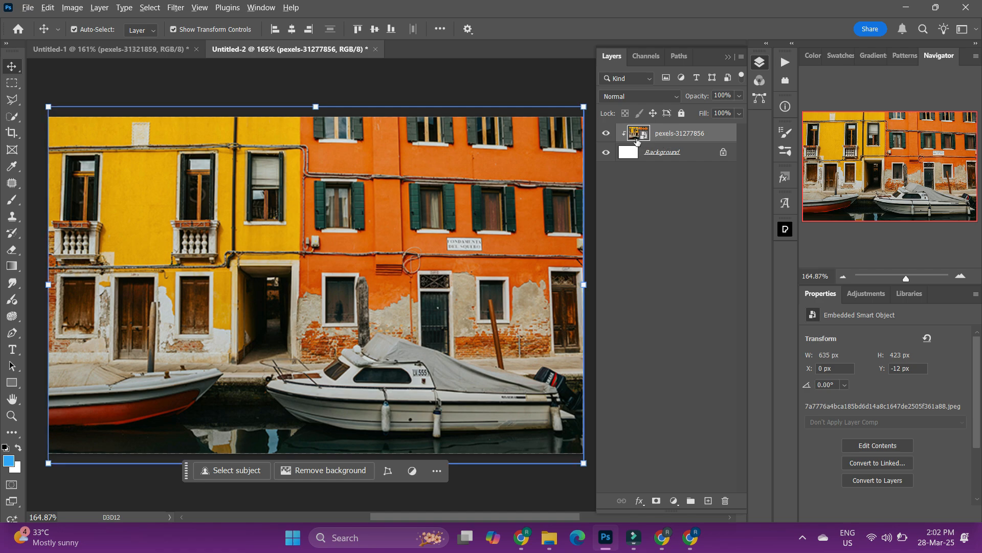
pyautogui.keyDown('alt'); pyautogui.click(659, 136); pyautogui.keyUp('alt')
pyautogui.click(670, 252)
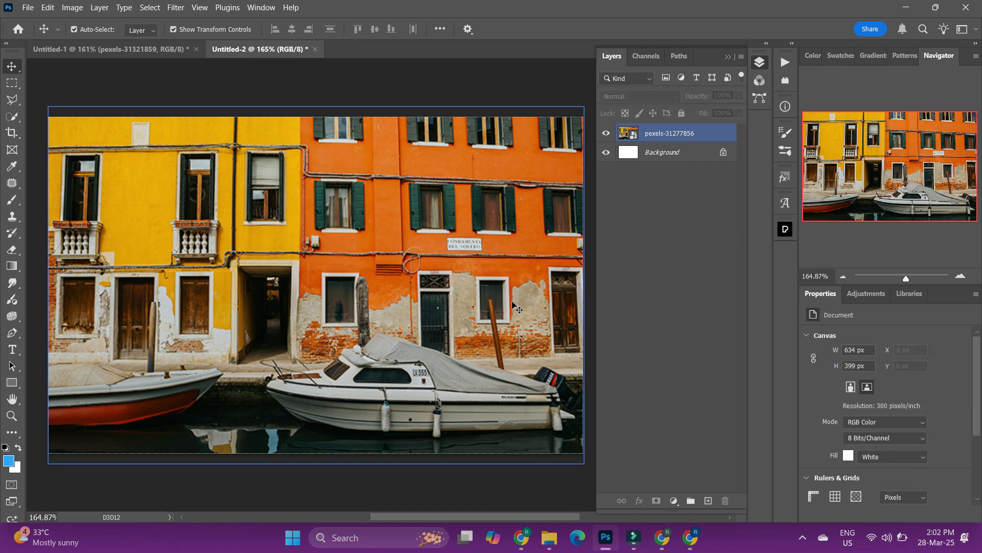
pyautogui.click(689, 137)
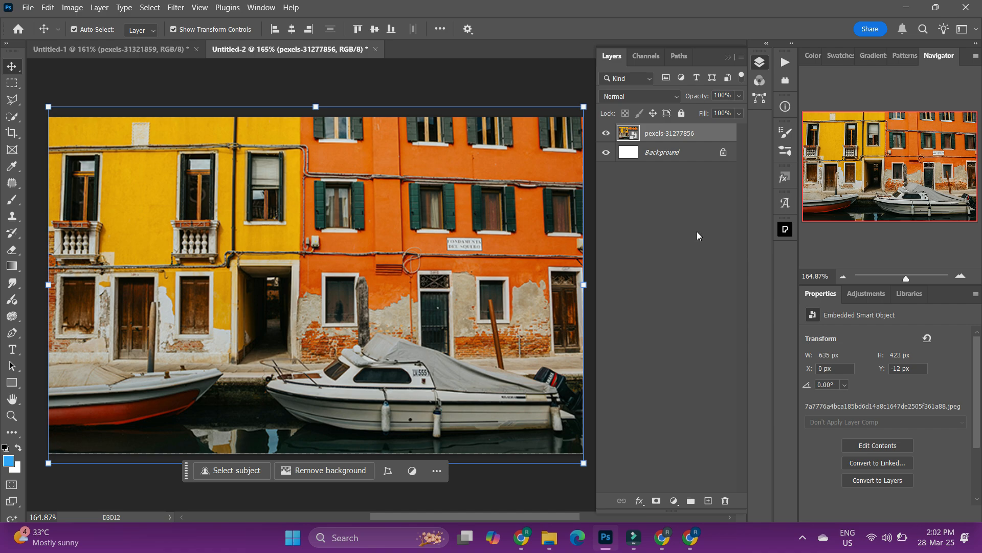
pyautogui.press('F2')
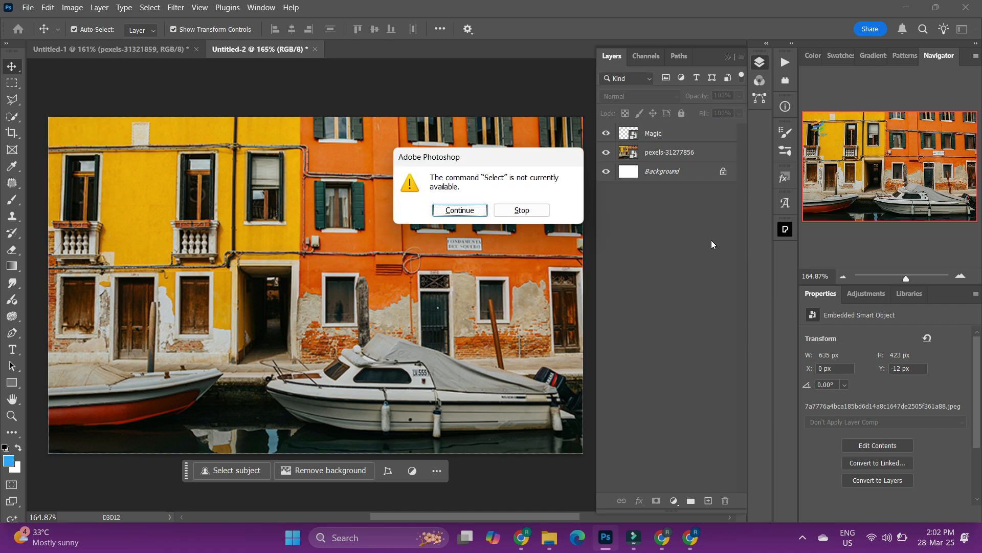
pyautogui.click(467, 211)
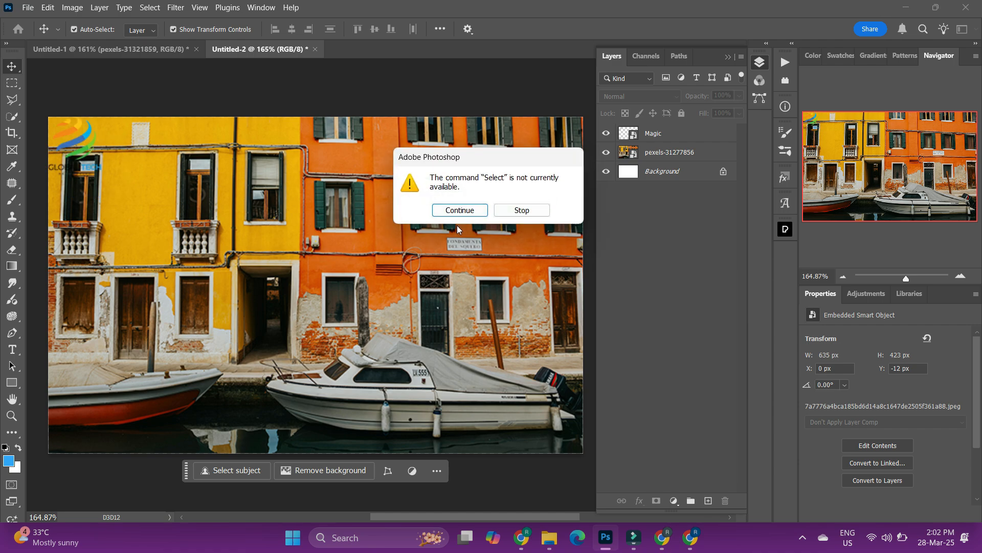
pyautogui.click(458, 213)
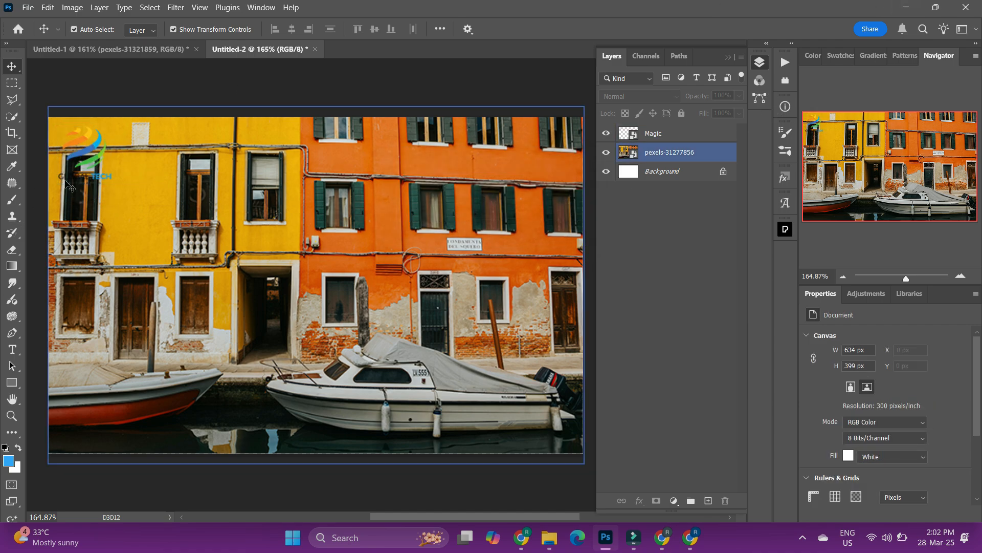
# Select the Magic logo layer and lower its opacity to 59%.
pyautogui.click(710, 152)
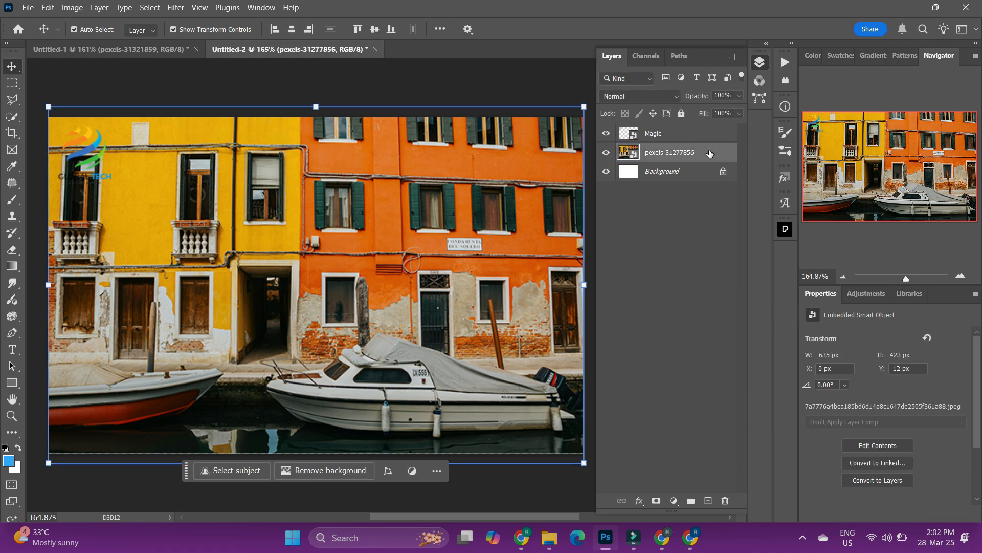
pyautogui.click(661, 247)
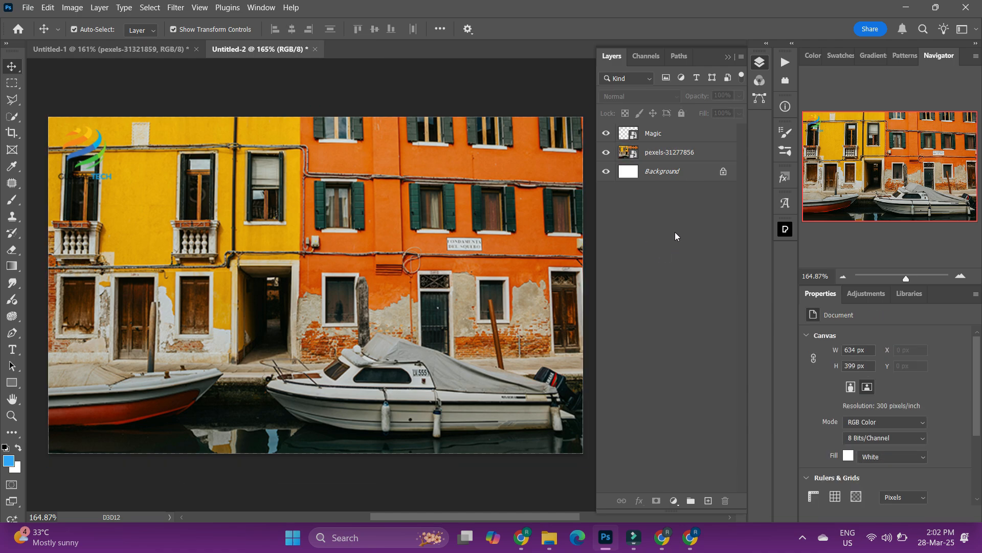
pyautogui.click(711, 133)
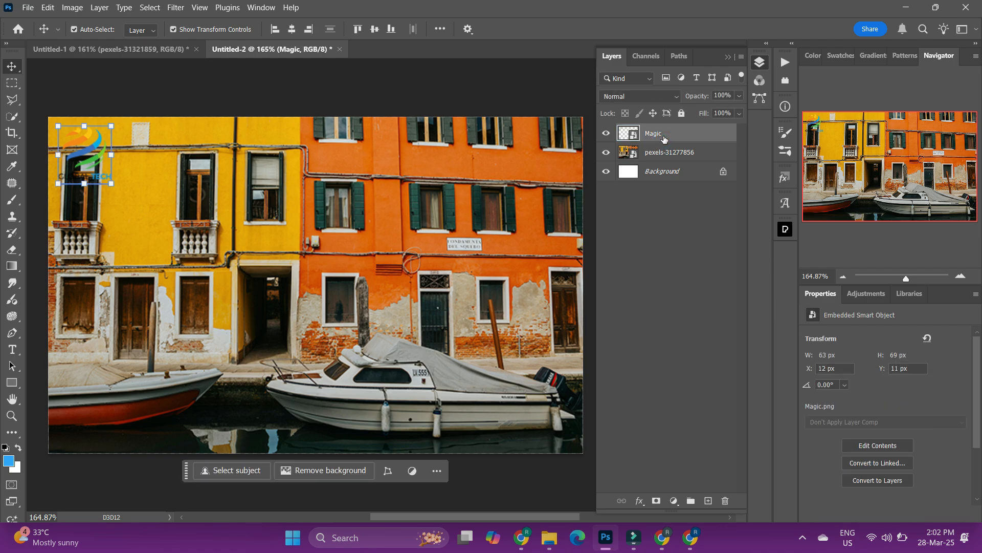
pyautogui.click(739, 97)
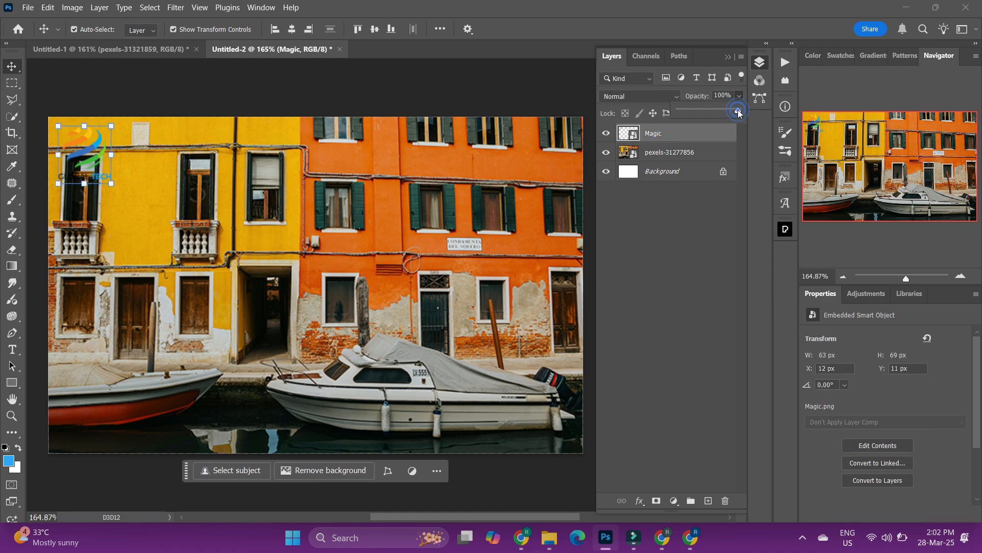
pyautogui.moveTo(740, 111); pyautogui.dragTo(715, 117)
pyautogui.click(701, 247)
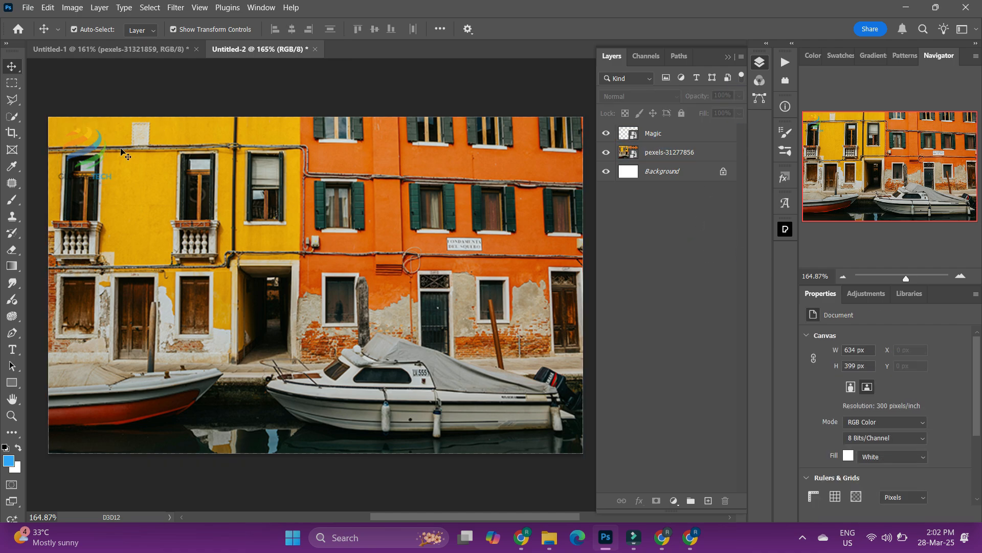
pyautogui.click(706, 133)
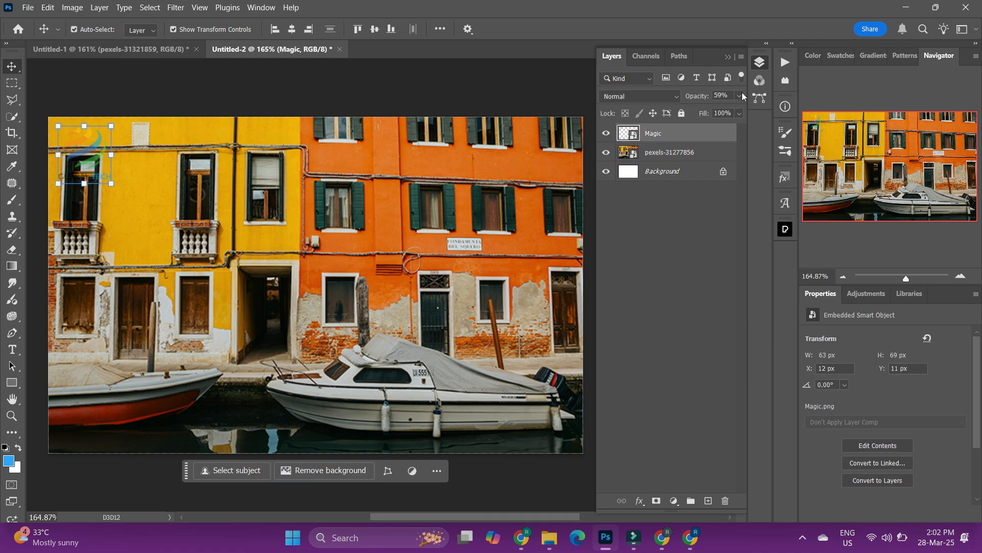
pyautogui.click(739, 96)
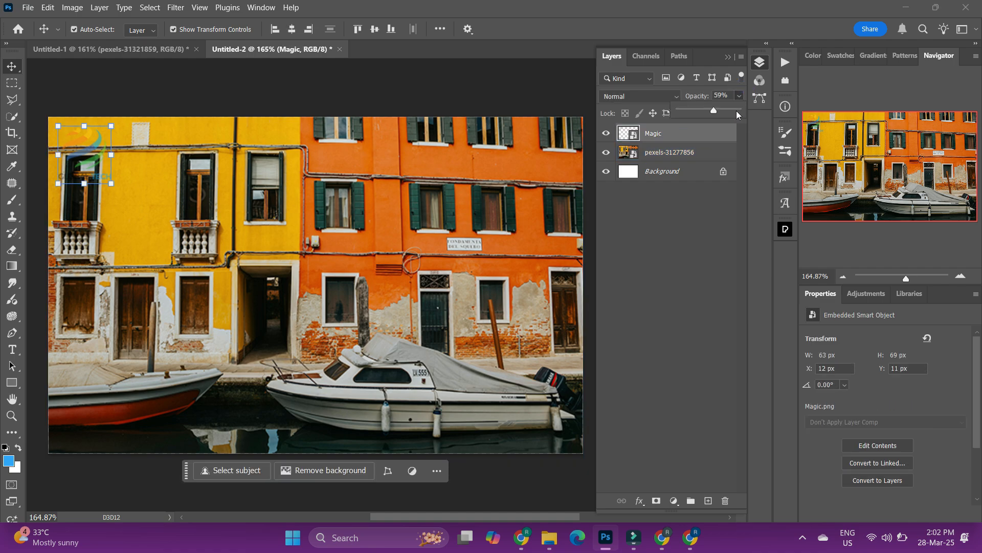
pyautogui.click(667, 259)
# Change the Magic logo layer's blend mode and reselect the logo on the canvas.
pyautogui.click(681, 134)
pyautogui.click(638, 97)
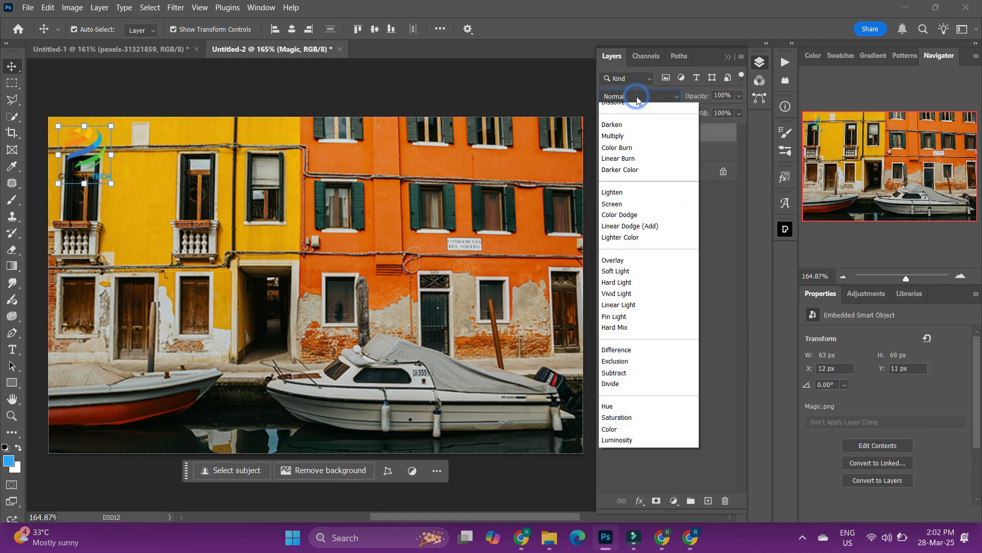
pyautogui.click(638, 98)
pyautogui.click(658, 288)
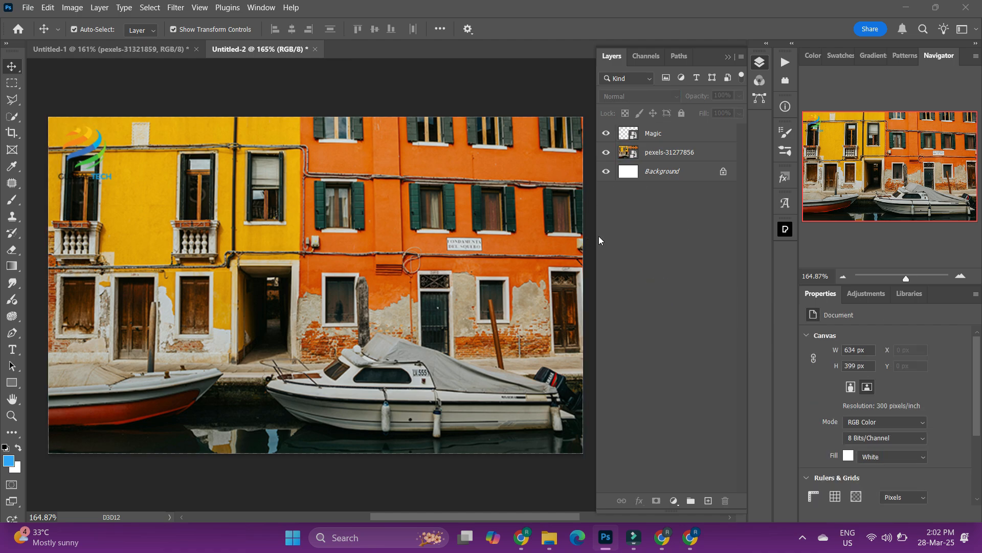
pyautogui.click(83, 152)
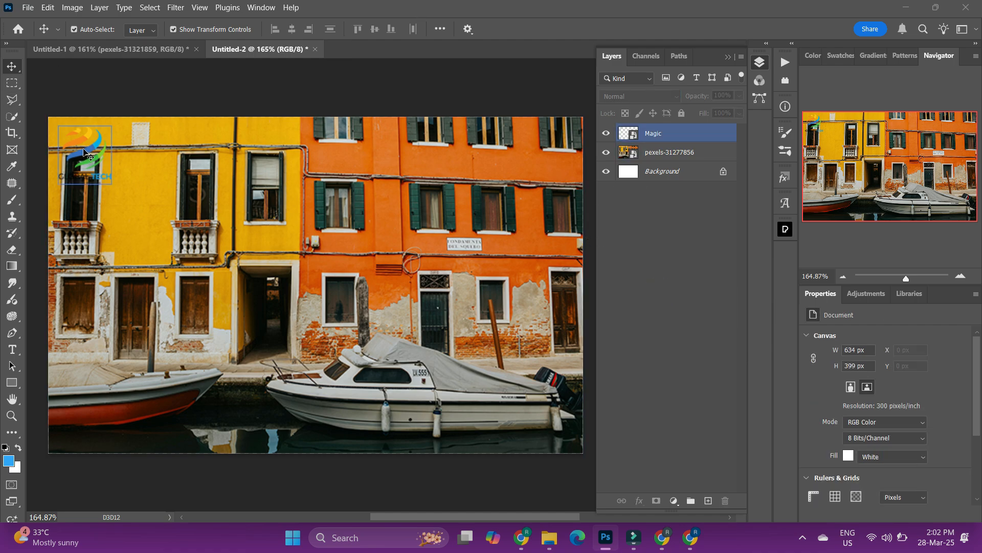
# Select the Magic logo layer and scale the logo up to about 108 × 118 px near the top-left.
pyautogui.click(86, 157)
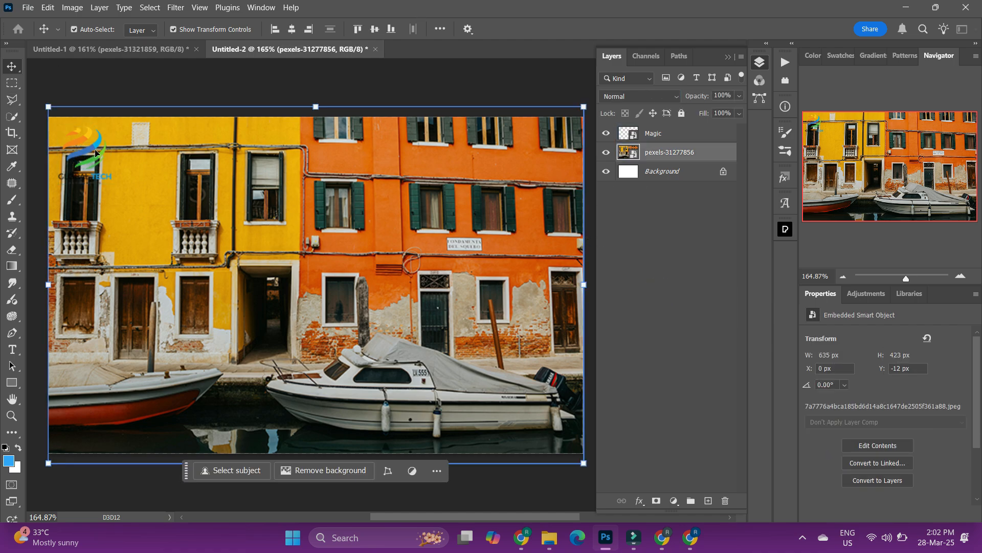
pyautogui.click(659, 133)
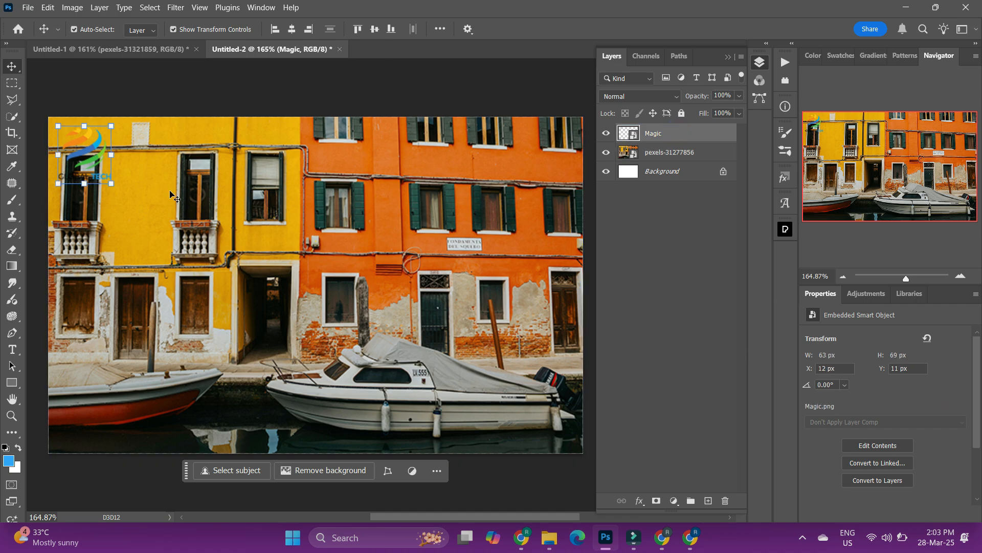
pyautogui.moveTo(110, 183); pyautogui.dragTo(254, 323)
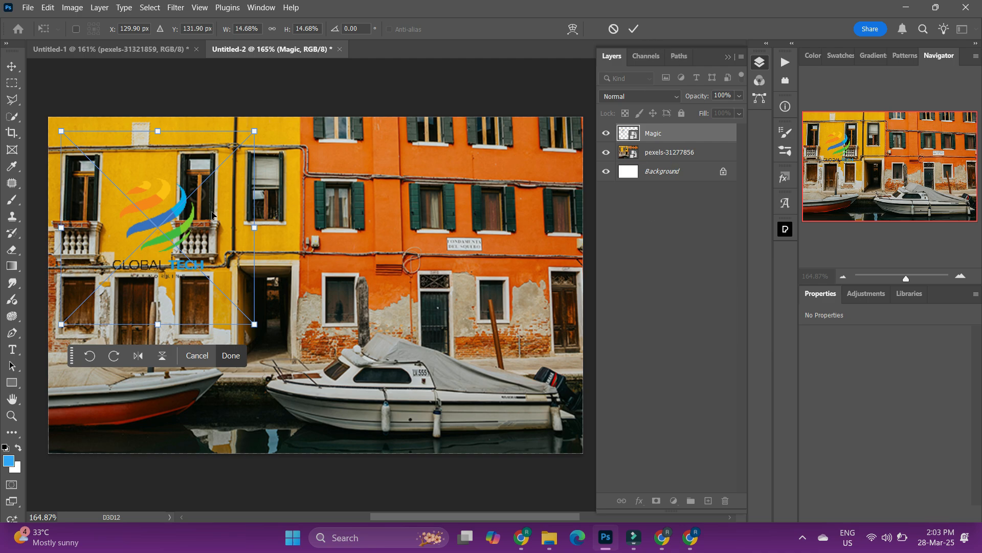
pyautogui.click(232, 360)
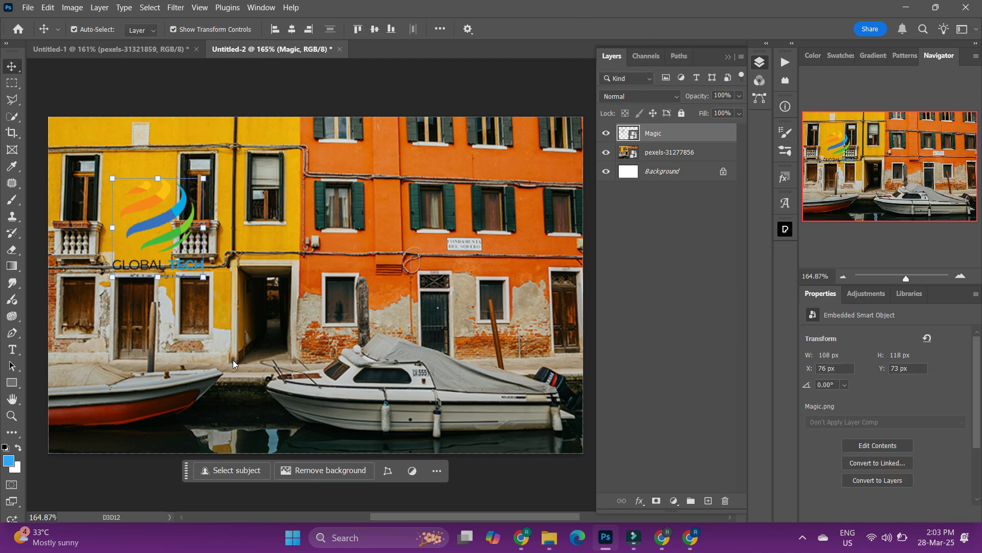
# Reselect the enlarged Magic logo on the canvas and delete its layer.
pyautogui.click(668, 367)
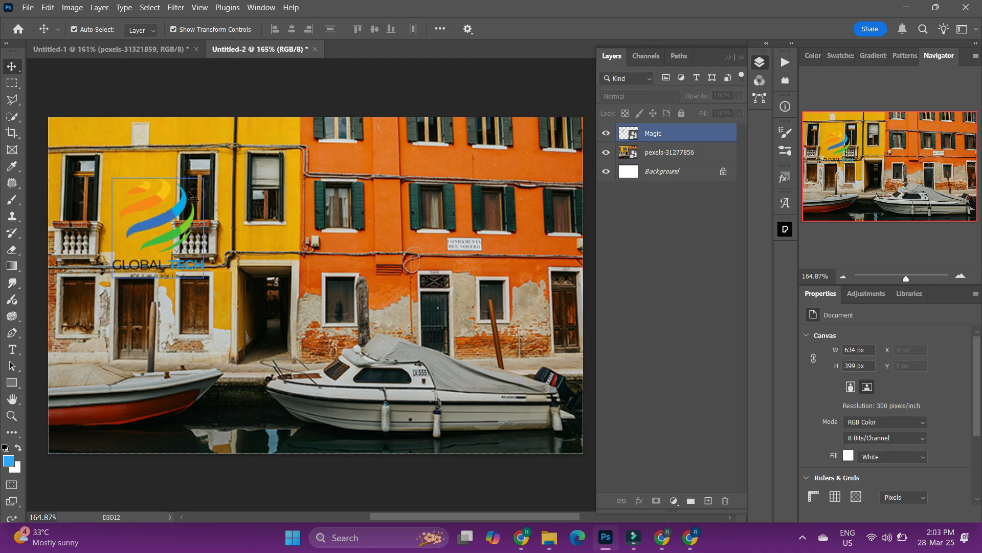
pyautogui.click(158, 236)
pyautogui.click(640, 300)
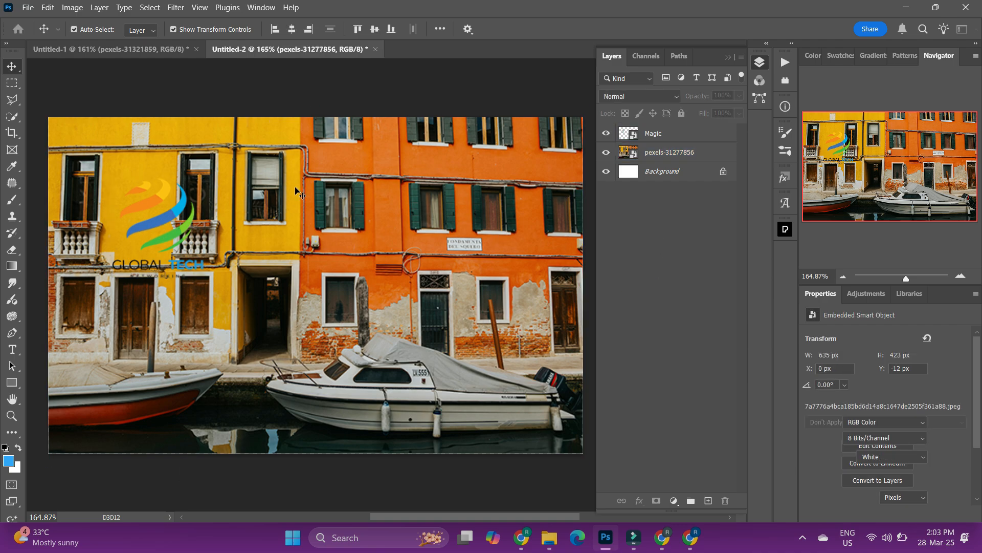
pyautogui.click(169, 225)
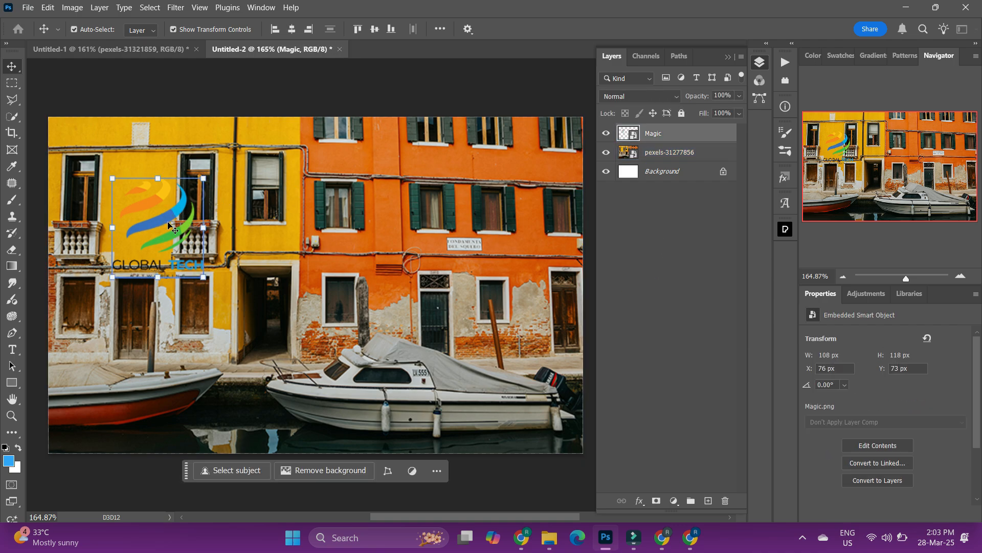
pyautogui.press('Delete')
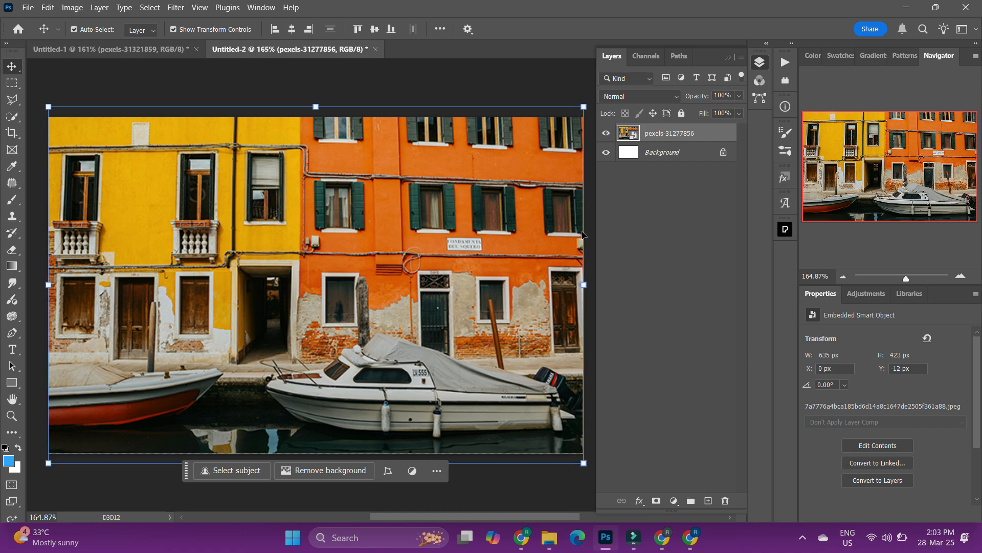
# Undo the layer deletion and the logo scaling, continuing past the error dialog twice.
pyautogui.hotkey('ctrl', 'z')
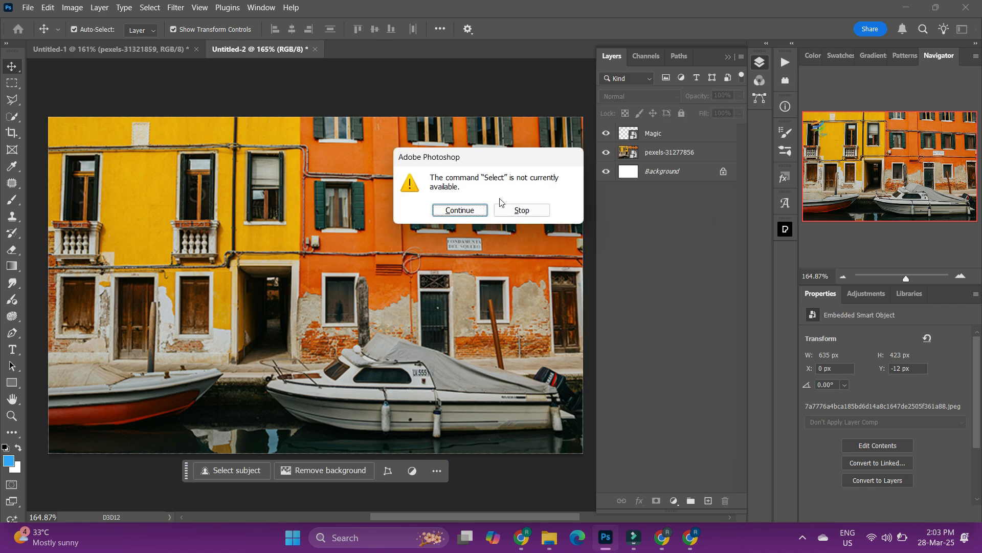
pyautogui.click(452, 210)
pyautogui.hotkey('ctrl', 'z')
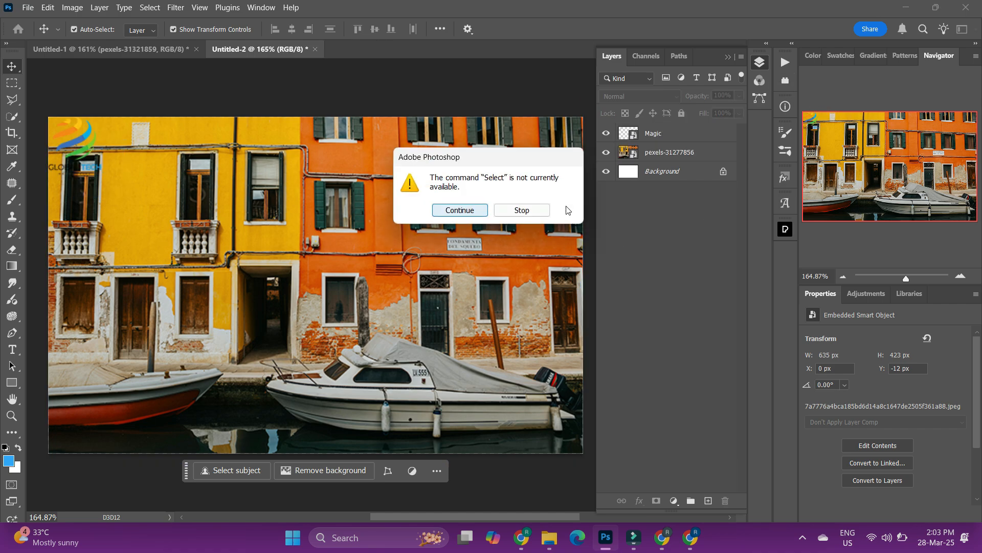
pyautogui.click(464, 211)
pyautogui.hotkey('ctrl', 'z')
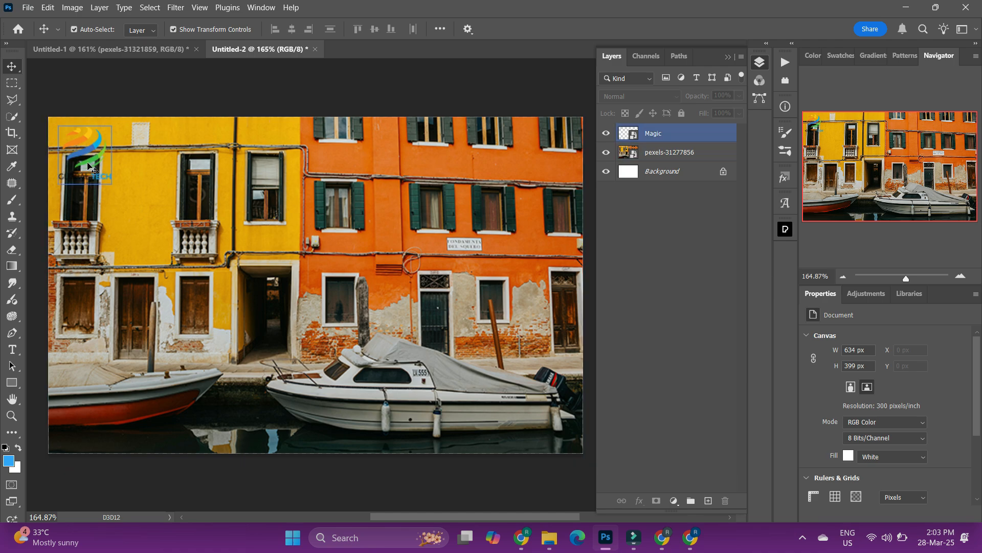
pyautogui.click(722, 316)
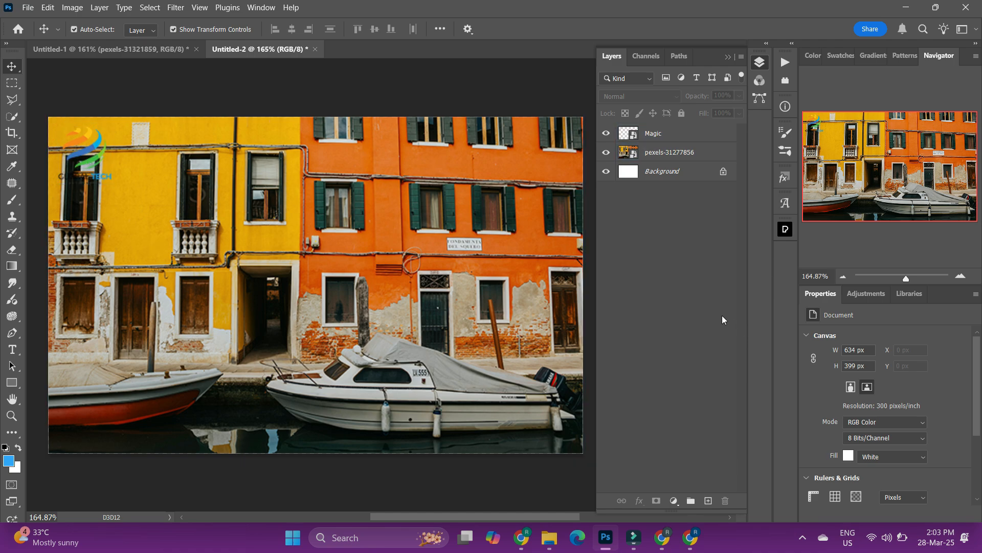